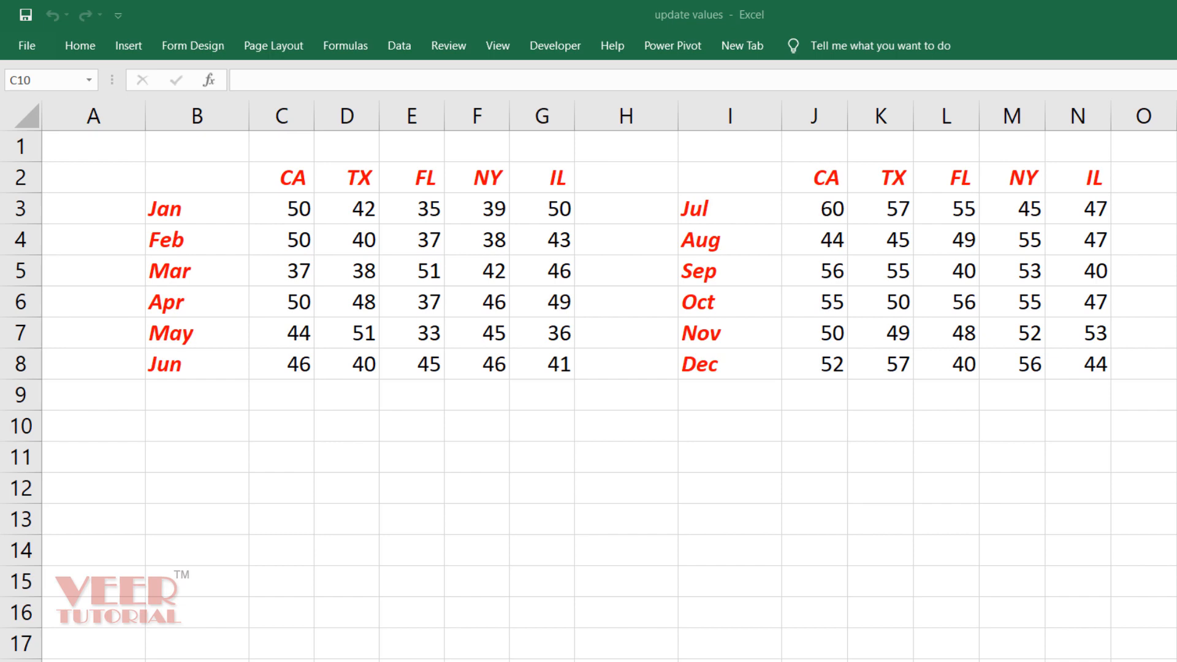
# Build a helper formula in C10 (Jan CA value plus 5) and fill it across C10:G15
pyautogui.click(196, 432)
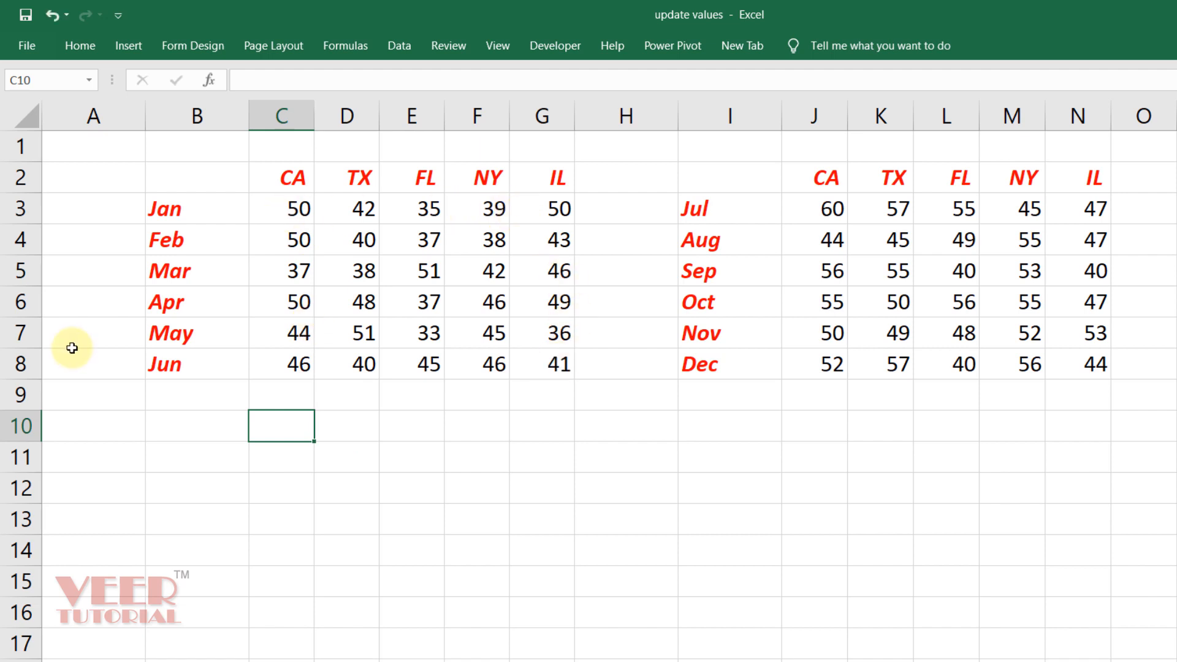
pyautogui.write('=')
pyautogui.press('Up')
pyautogui.press('Up')
pyautogui.press('Up')
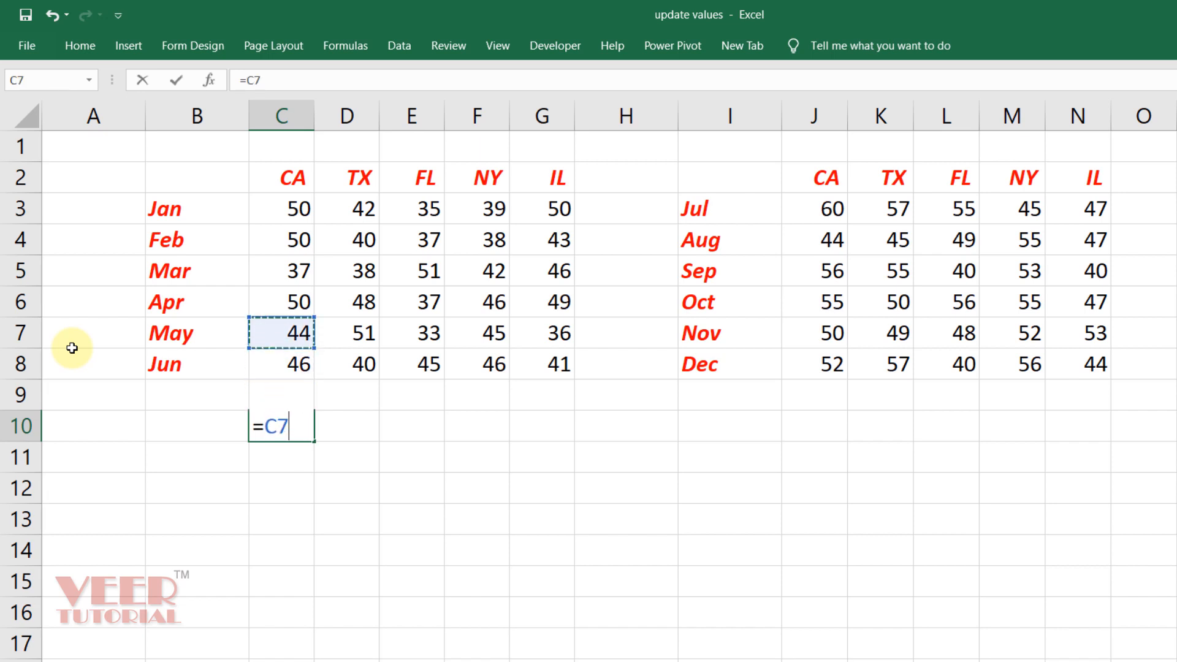
pyautogui.press('Up')
pyautogui.press('Up')
pyautogui.press('Up')
pyautogui.press('Up')
pyautogui.write('+5')
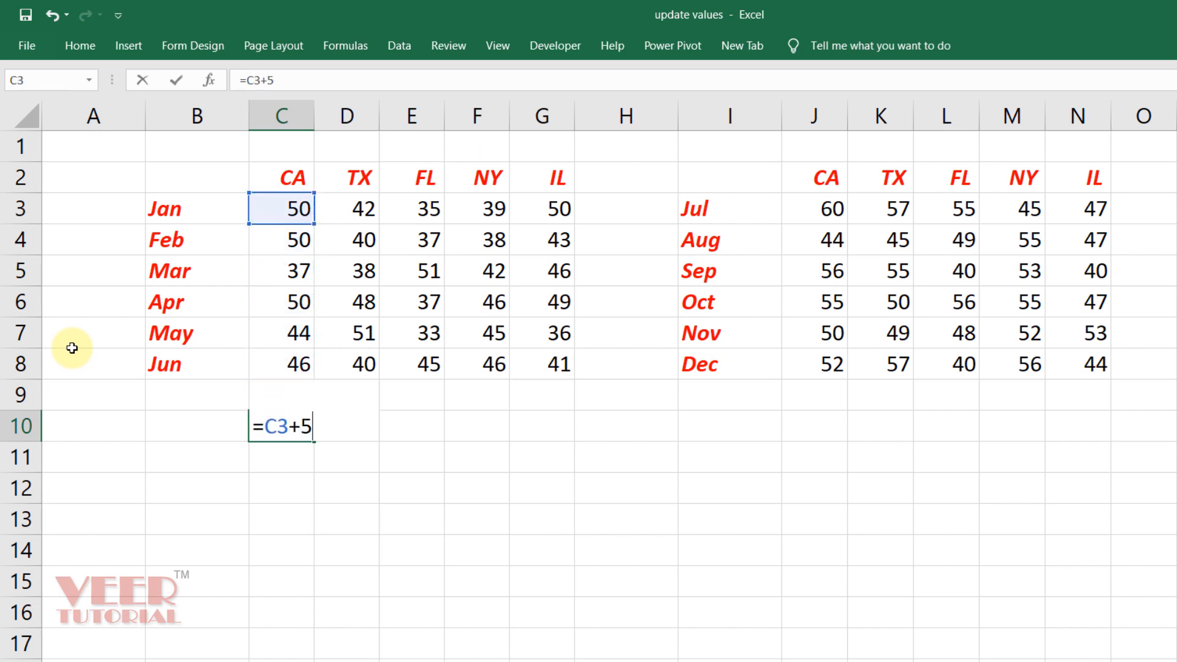
pyautogui.hotkey('ctrl', 'Return')
pyautogui.hotkey('ctrl', 'c')
pyautogui.hotkey('shift', 'Right')
pyautogui.hotkey('shift', 'Right')
pyautogui.hotkey('shift', 'Right')
pyautogui.hotkey('shift', 'Right')
pyautogui.hotkey('shift', 'Down')
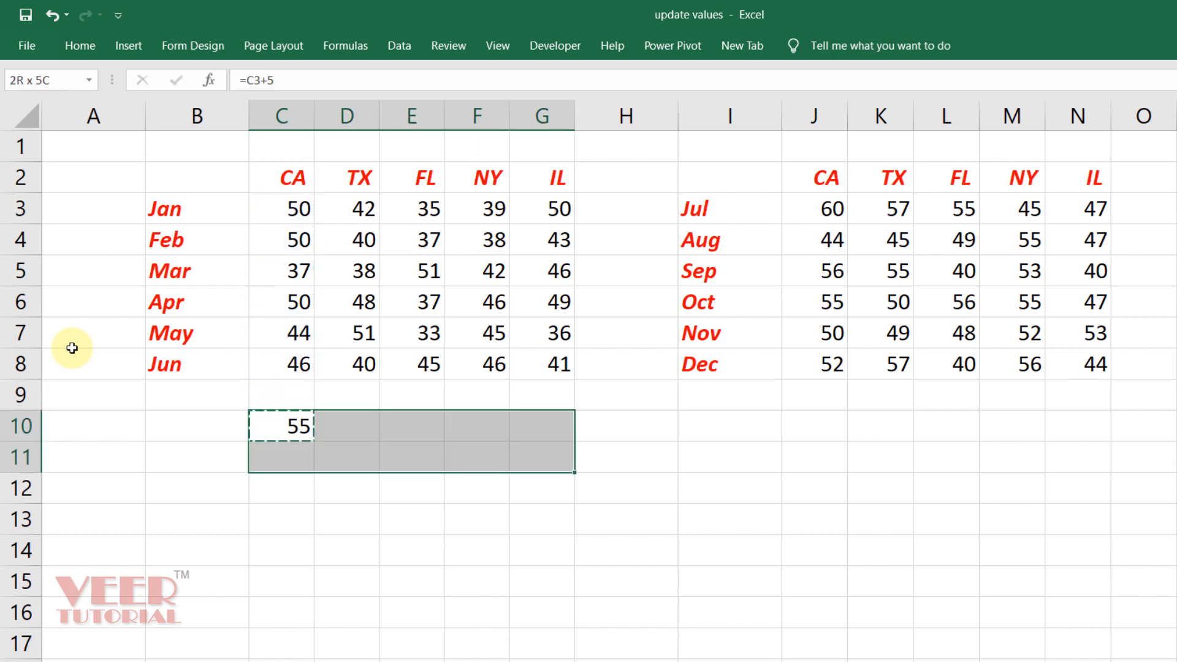
pyautogui.hotkey('shift', 'Down')
pyautogui.hotkey('shift', 'Down')
pyautogui.hotkey('shift', 'Down')
pyautogui.hotkey('shift', 'Down')
pyautogui.hotkey('ctrl', 'v')
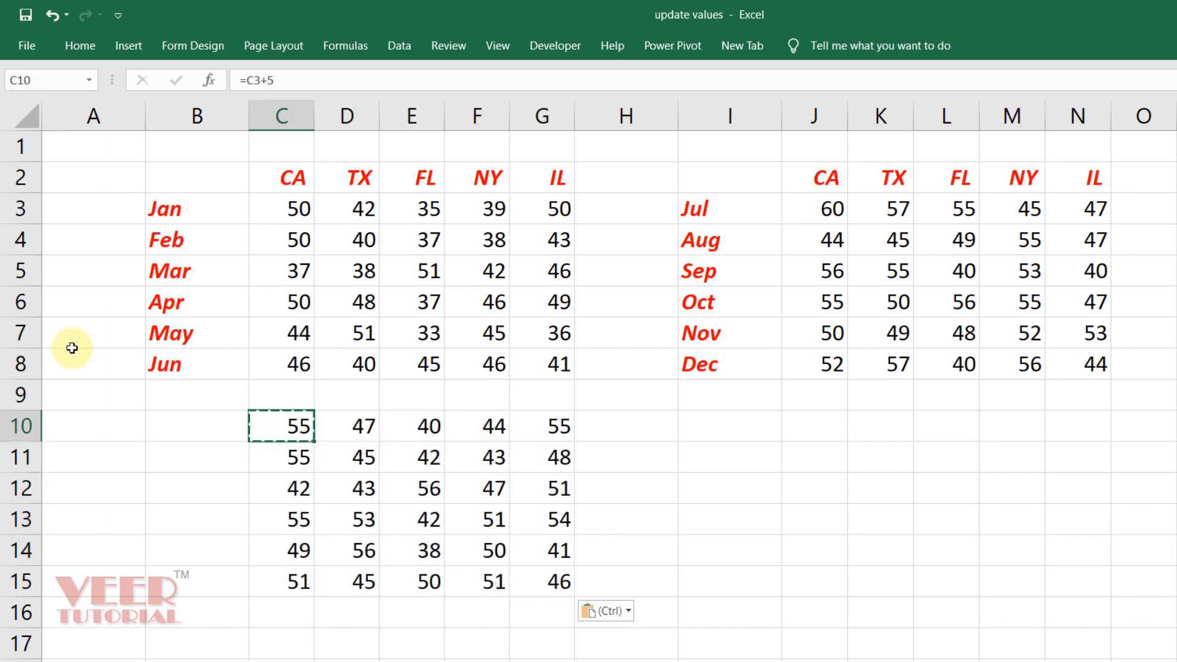
pyautogui.press('Escape')
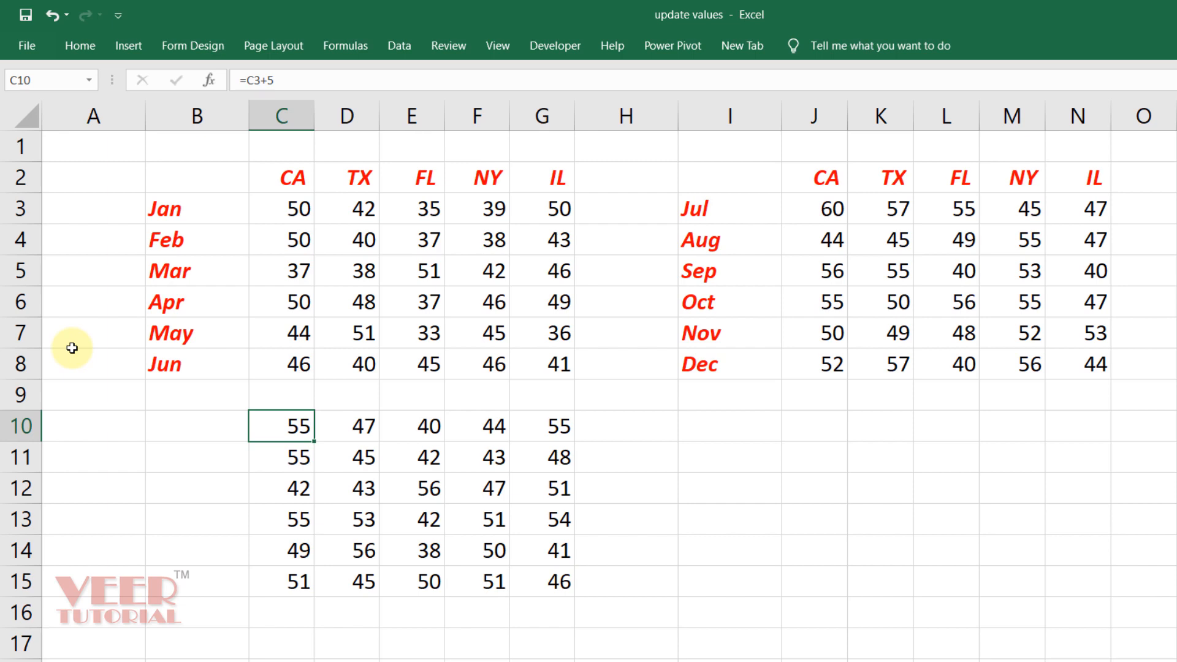
# Clear the helper formula results from C10:G15
pyautogui.hotkey('ctrl', 'shift', 'Right')
pyautogui.hotkey('ctrl', 'shift', 'Down')
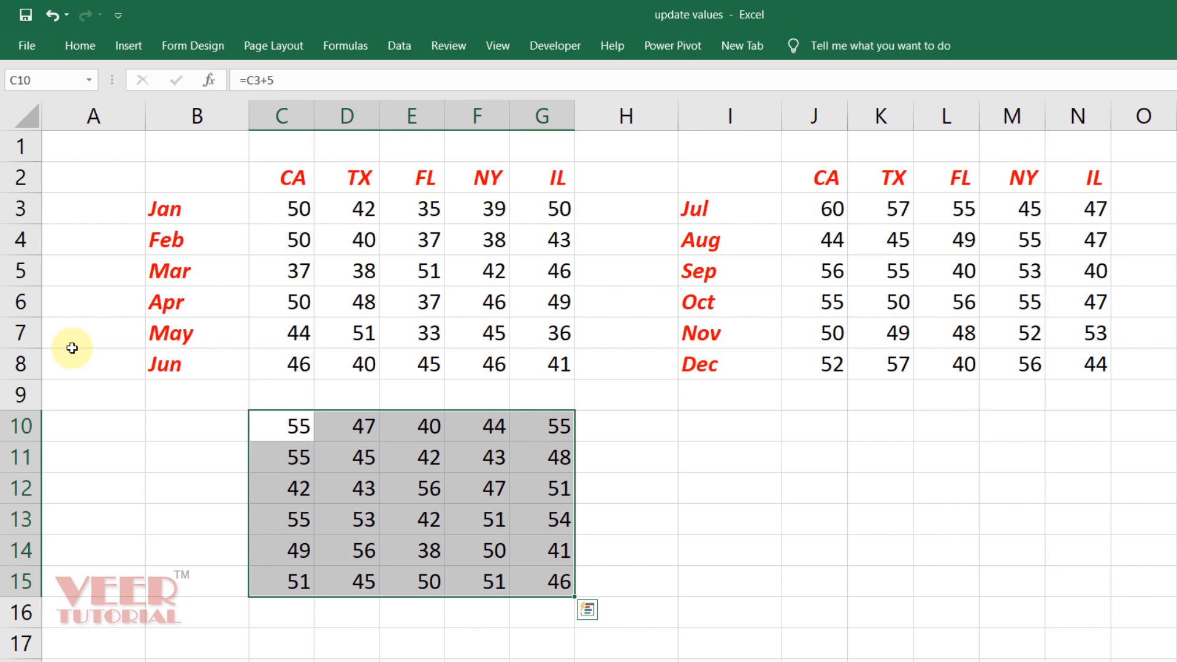
pyautogui.press('Delete')
# Step through the CA column values of the Jan–Jun table, from Jan to Jun
pyautogui.press('Up')
pyautogui.press('Up')
pyautogui.press('Up')
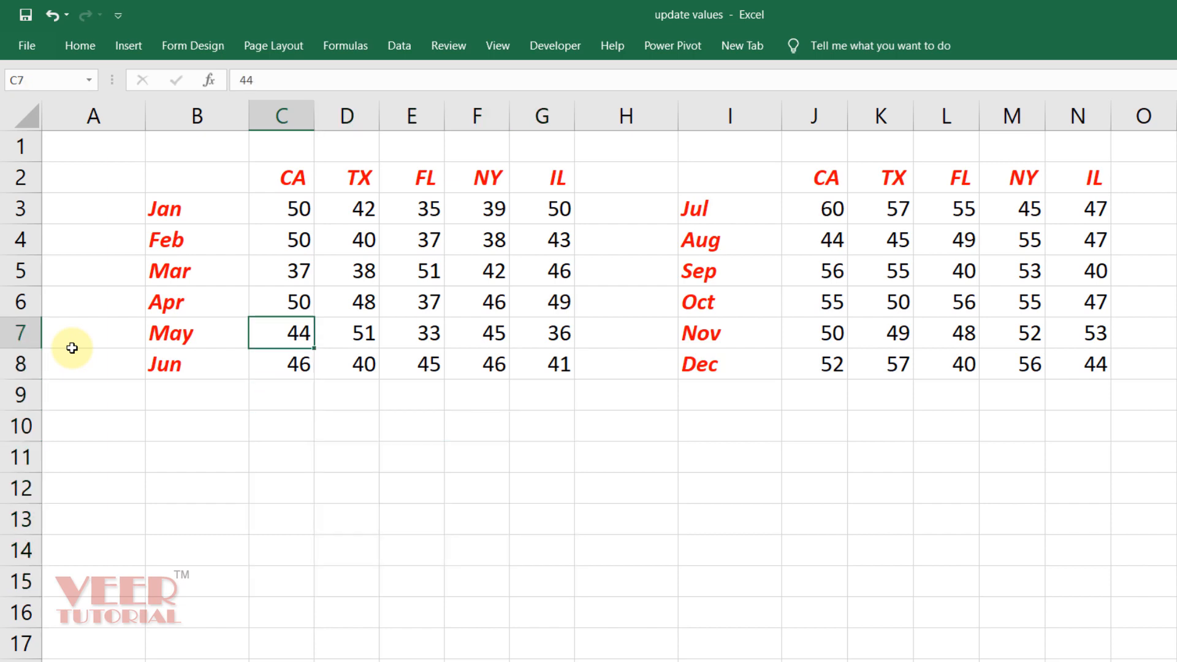
pyautogui.press('Up')
pyautogui.press('Up')
pyautogui.press('Up')
pyautogui.press('Up')
pyautogui.press('Up')
pyautogui.press('Down')
pyautogui.press('Down')
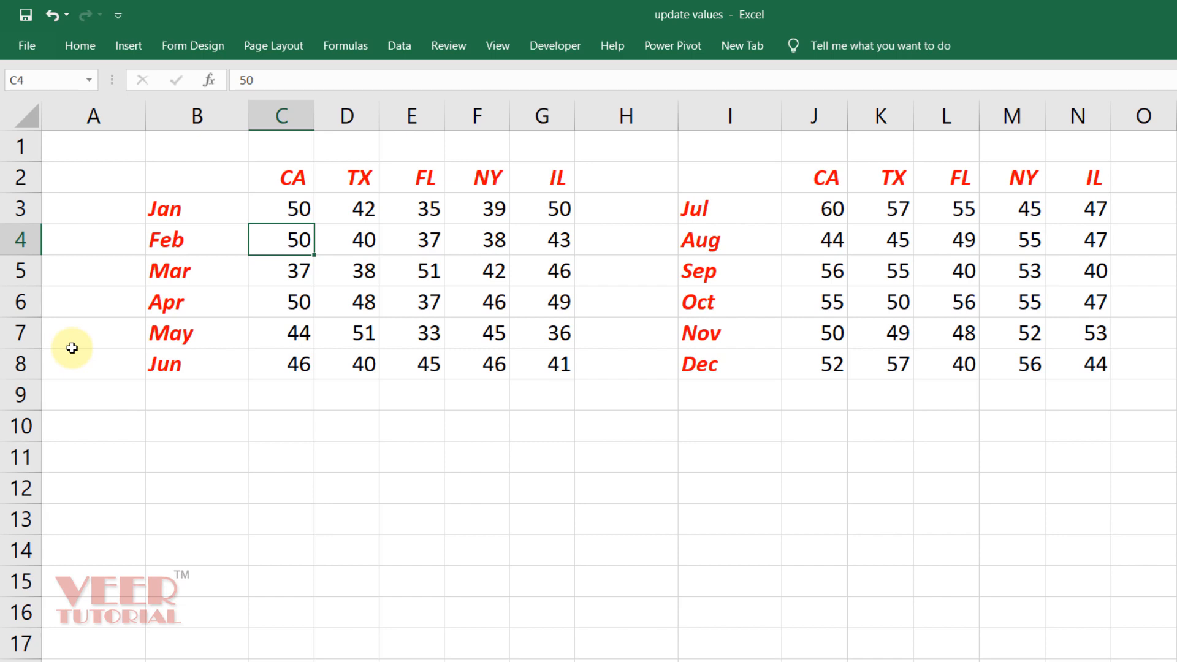
pyautogui.press('Down')
pyautogui.press('Up')
pyautogui.press('Down')
pyautogui.press('Down')
pyautogui.press('Down')
pyautogui.press('Down')
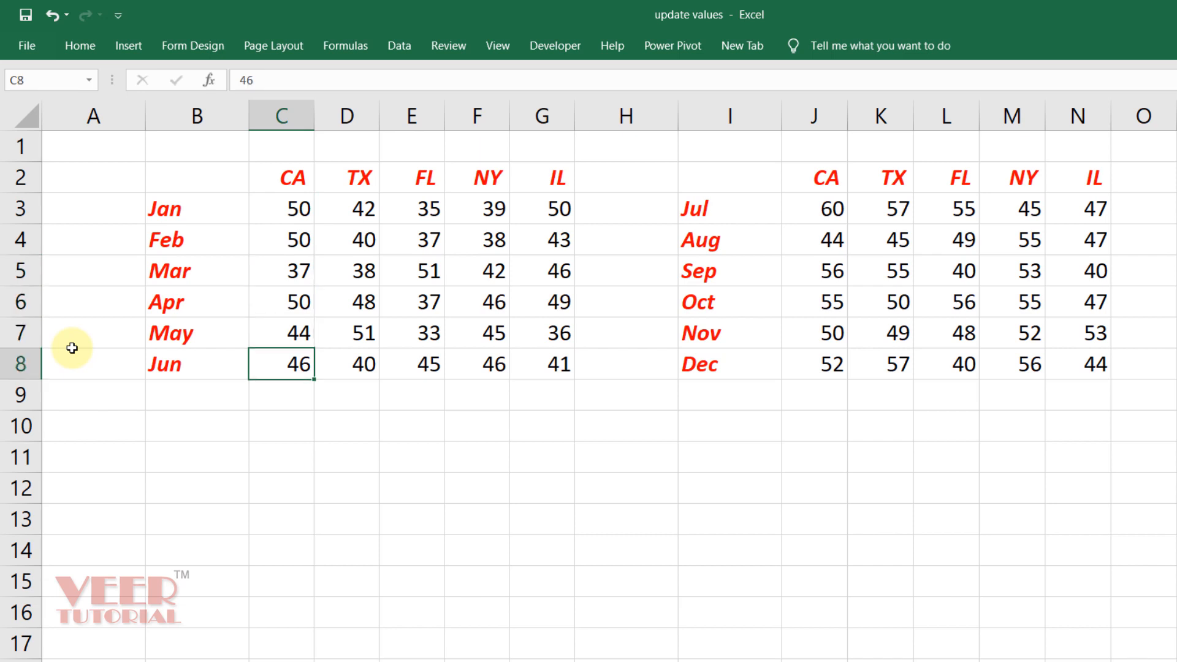
pyautogui.press('Down')
pyautogui.press('Down')
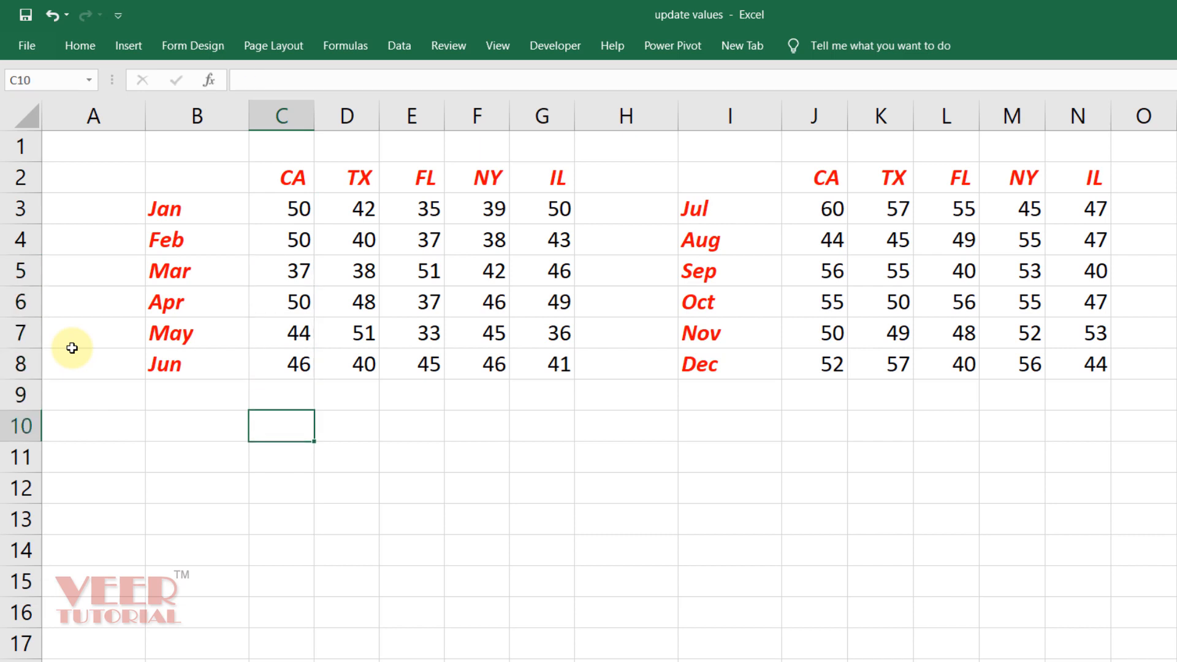
pyautogui.press('Up')
pyautogui.press('Up')
pyautogui.press('Up')
pyautogui.press('Up')
pyautogui.press('Up')
pyautogui.press('Up')
pyautogui.press('Up')
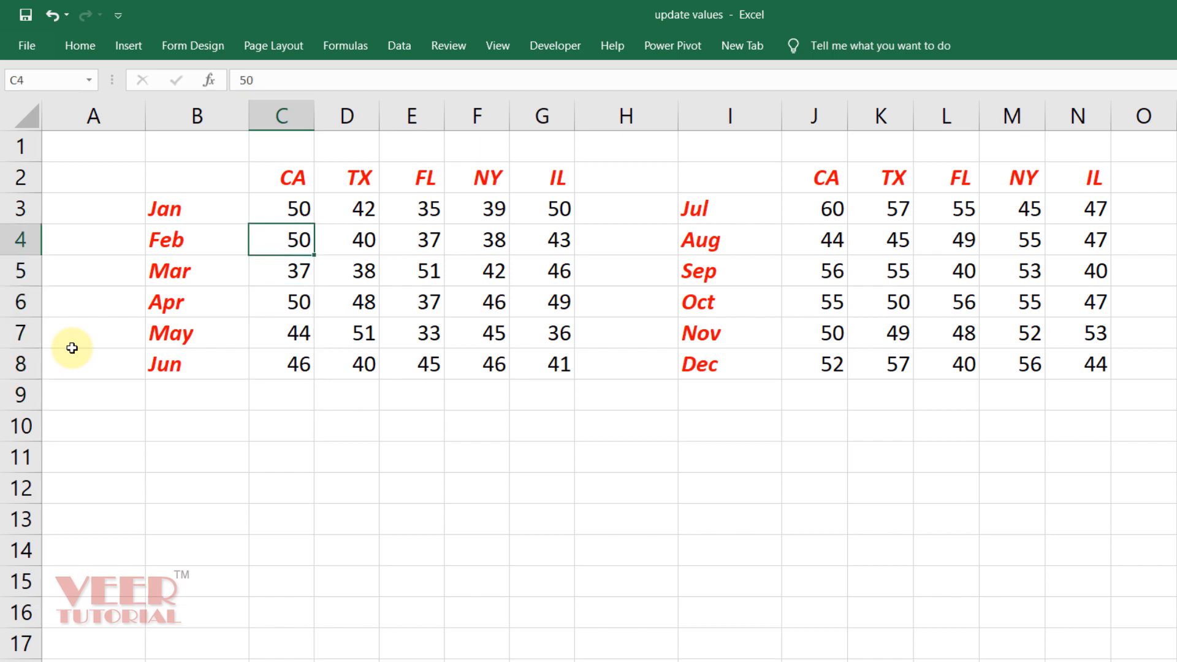
pyautogui.hotkey('ctrl', 'Right')
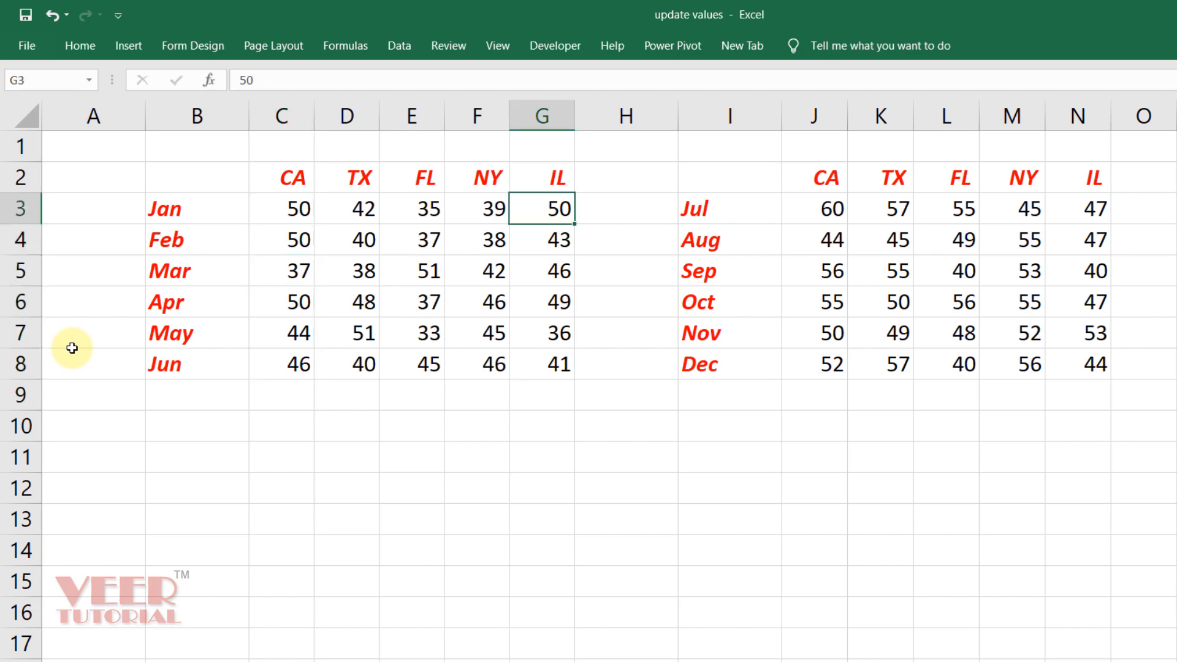
pyautogui.press('Left')
pyautogui.press('Left')
pyautogui.press('Left')
pyautogui.press('Left')
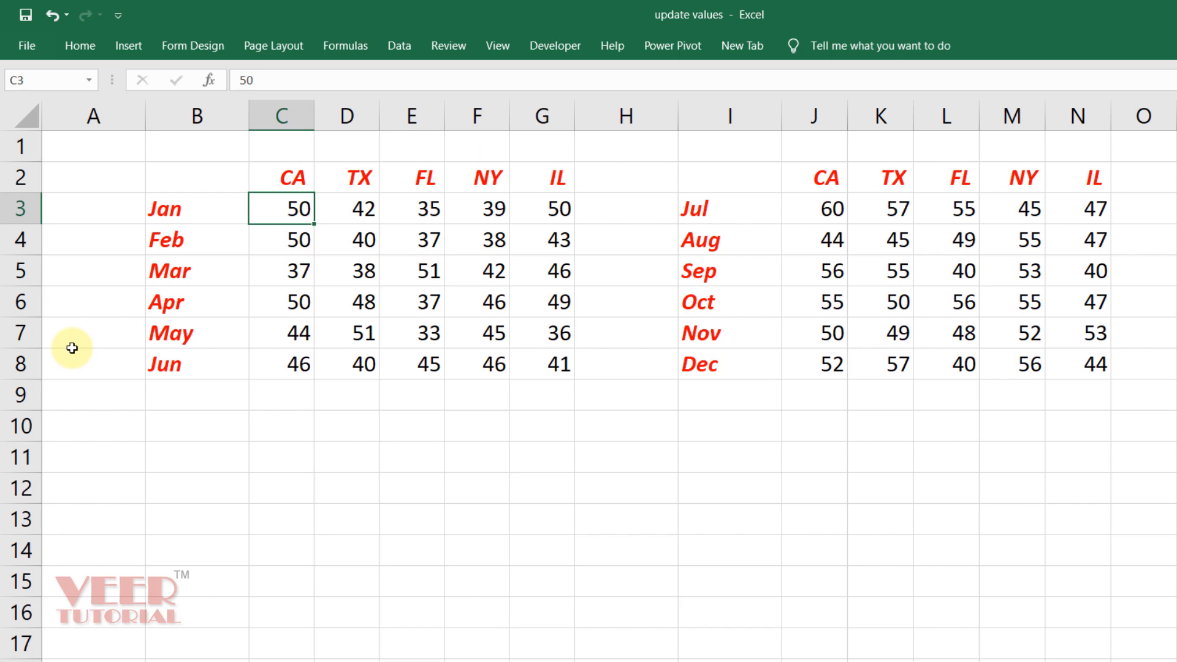
pyautogui.press('Down')
pyautogui.press('Down')
pyautogui.press('Down')
pyautogui.press('Down')
pyautogui.press('Down')
pyautogui.press('Down')
pyautogui.press('Down')
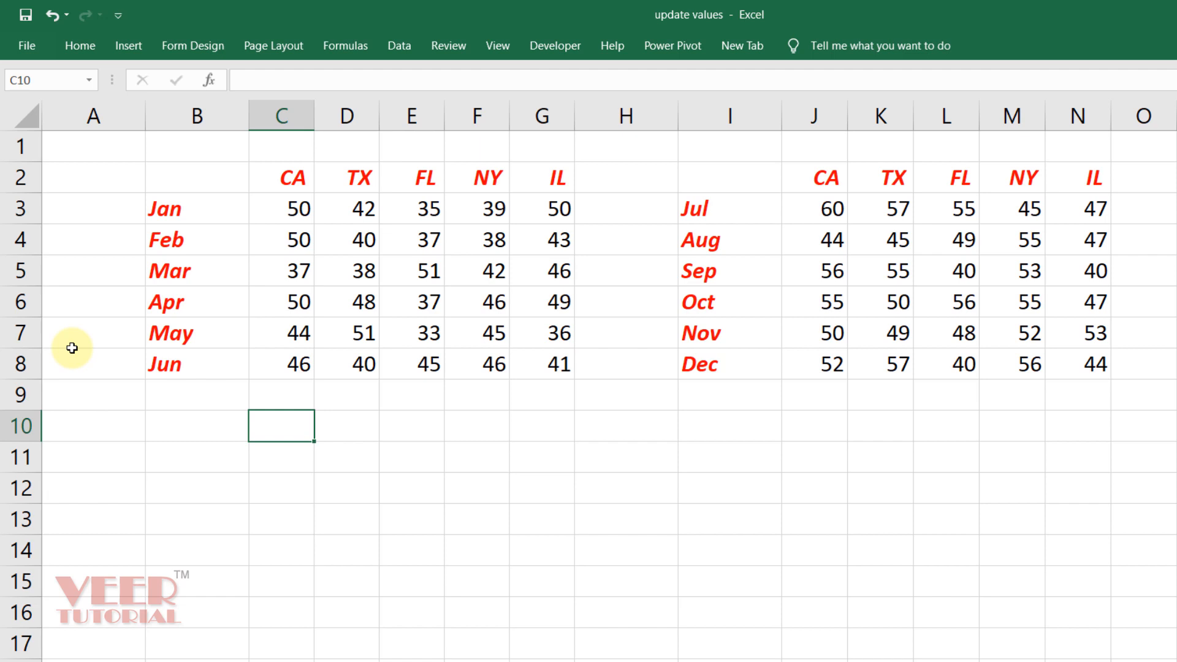
# Enter 10 in C10, select the Jan–Jun values, and bring up Paste Special
pyautogui.write('10')
pyautogui.press('Return')
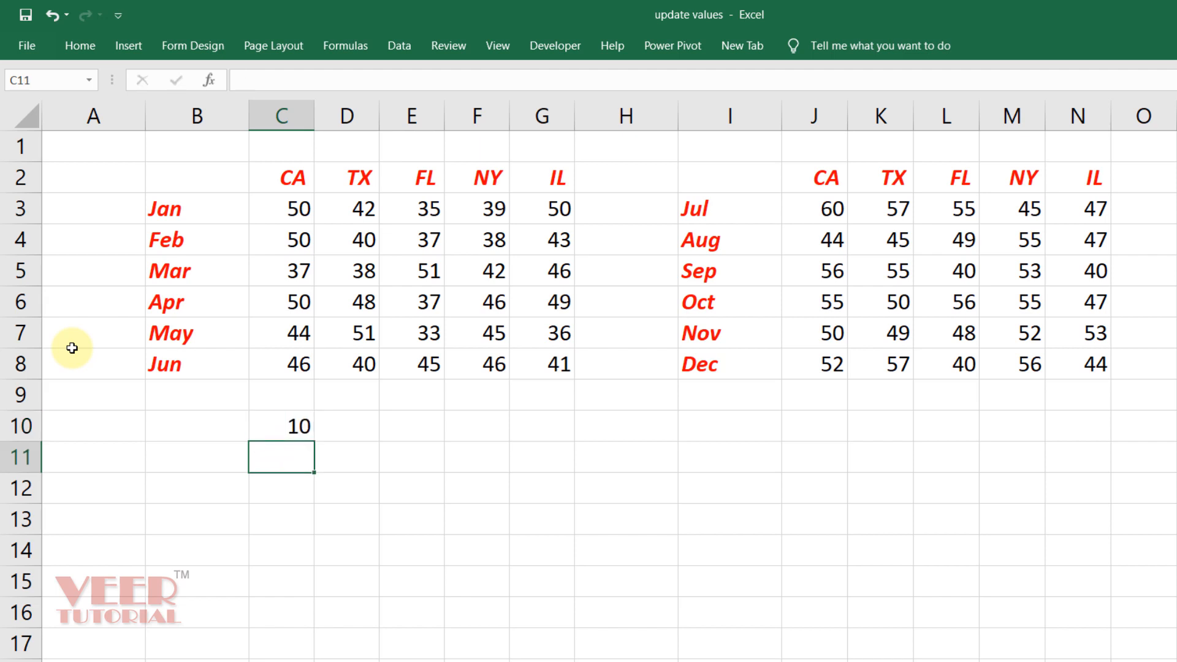
pyautogui.press('Up')
pyautogui.press('Up')
pyautogui.press('Up')
pyautogui.press('Up')
pyautogui.press('Up')
pyautogui.press('Up')
pyautogui.press('Up')
pyautogui.press('Up')
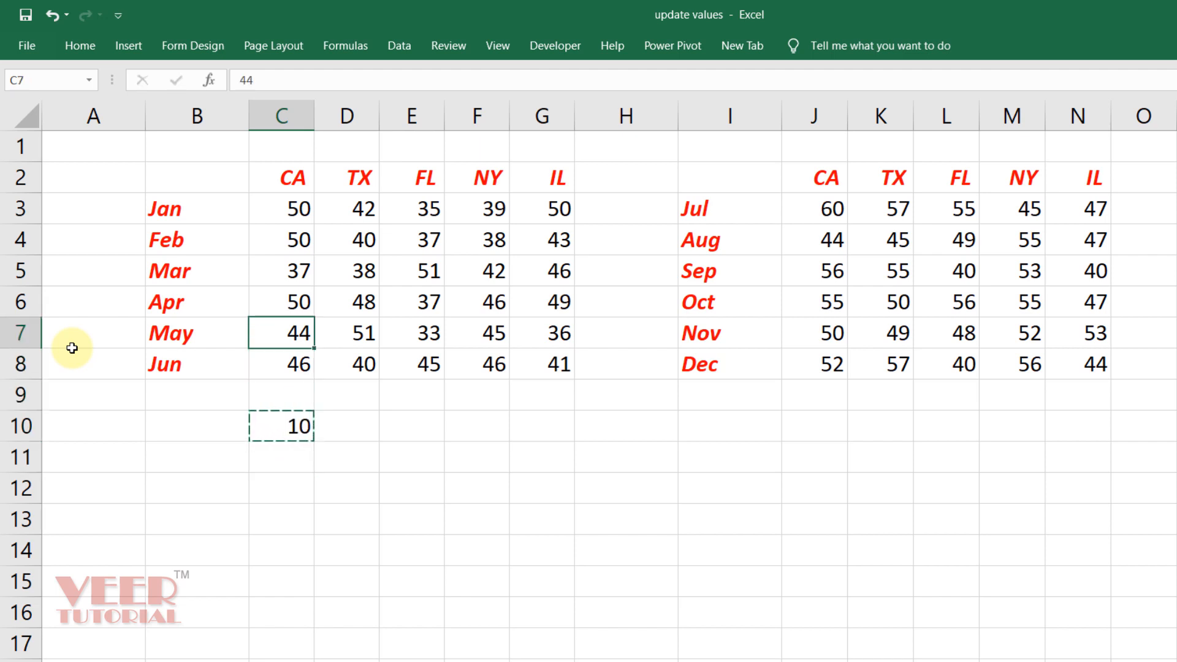
pyautogui.hotkey('ctrl', 'shift', 'Right')
pyautogui.hotkey('ctrl', 'shift', 'Down')
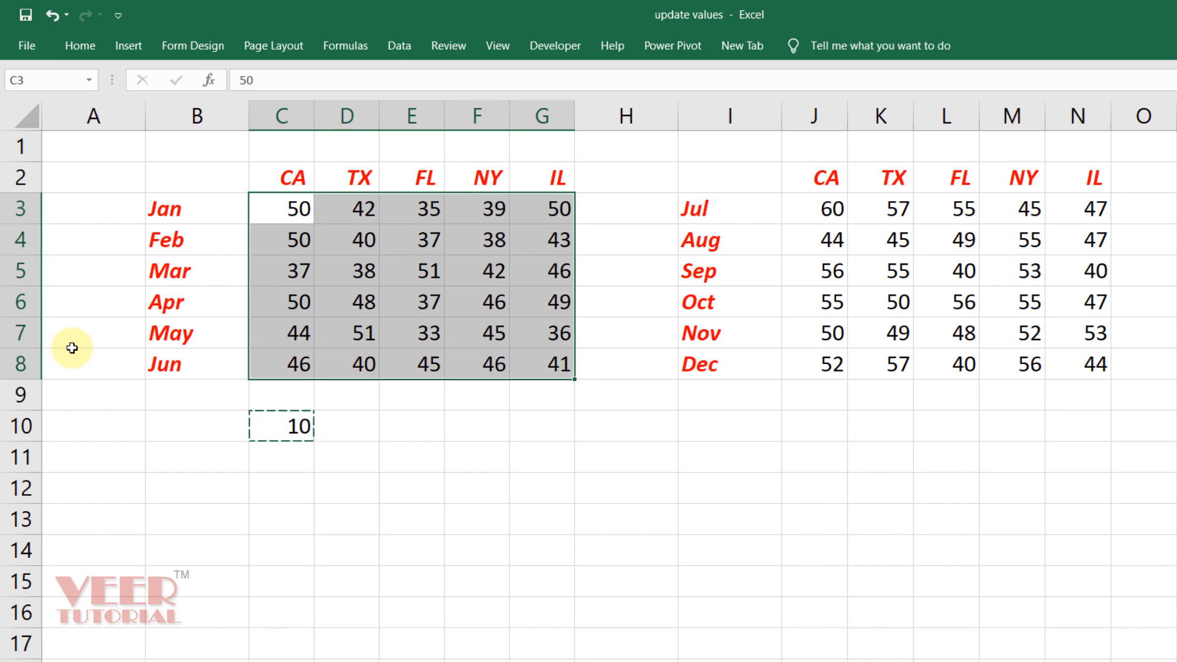
pyautogui.hotkey('ctrl', 'alt', 'v')
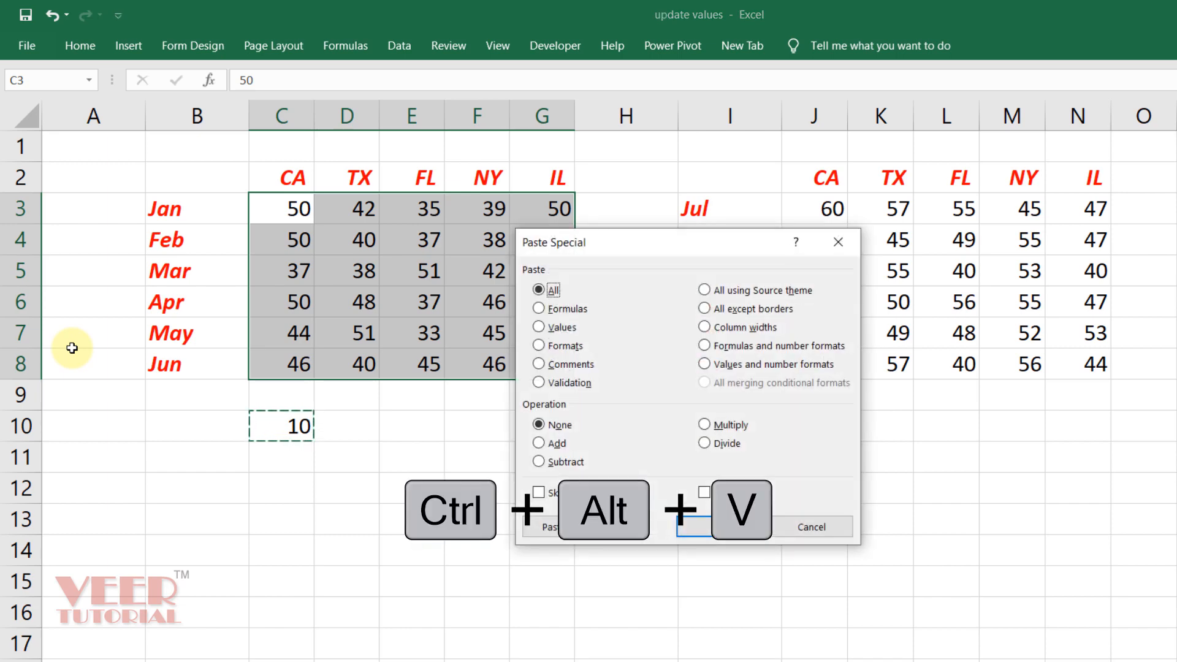
# Add the copied 10 to the Jan–Jun values using Home > Paste > Paste Special with Add
pyautogui.press('Escape')
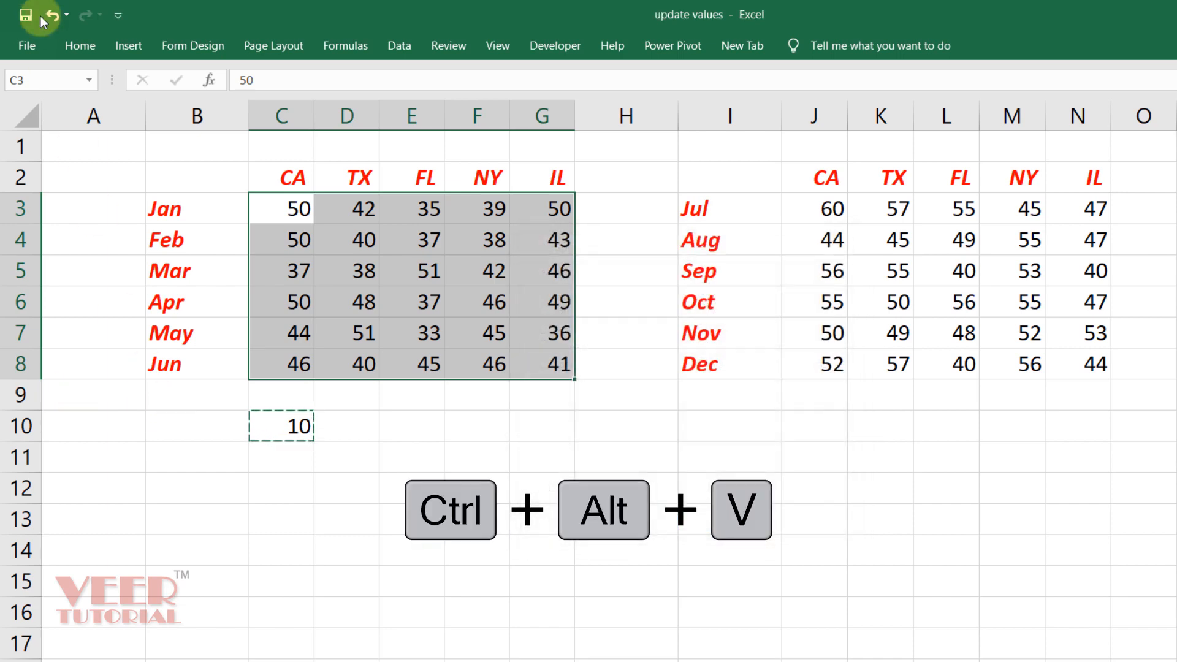
pyautogui.click(78, 46)
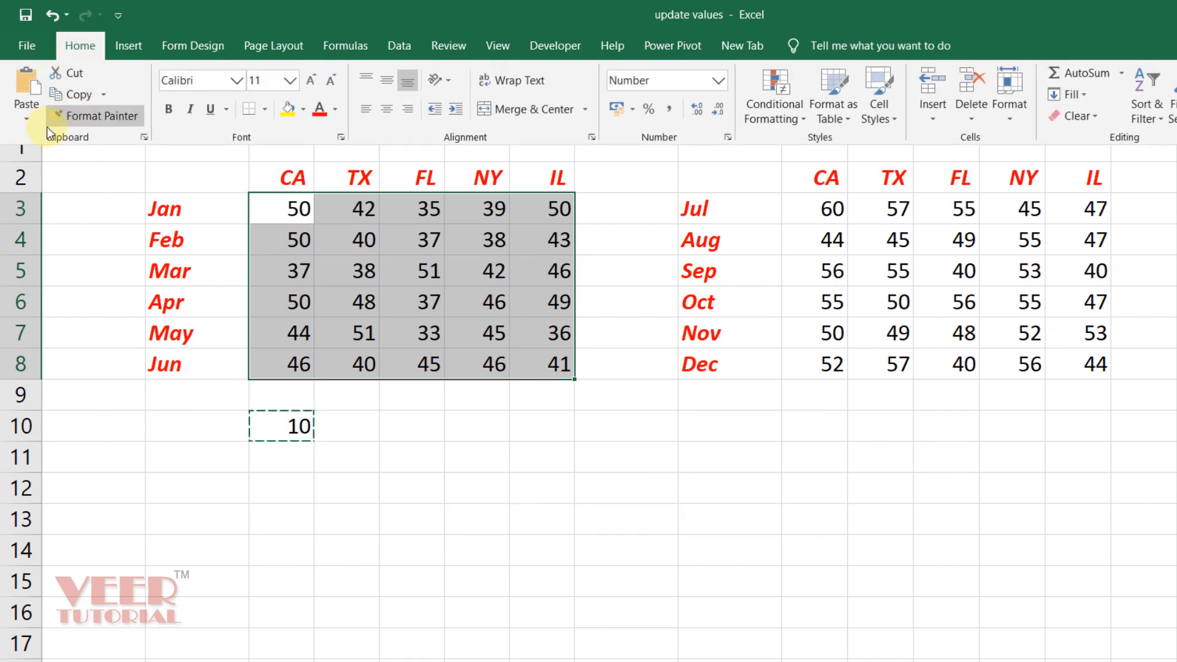
pyautogui.click(31, 126)
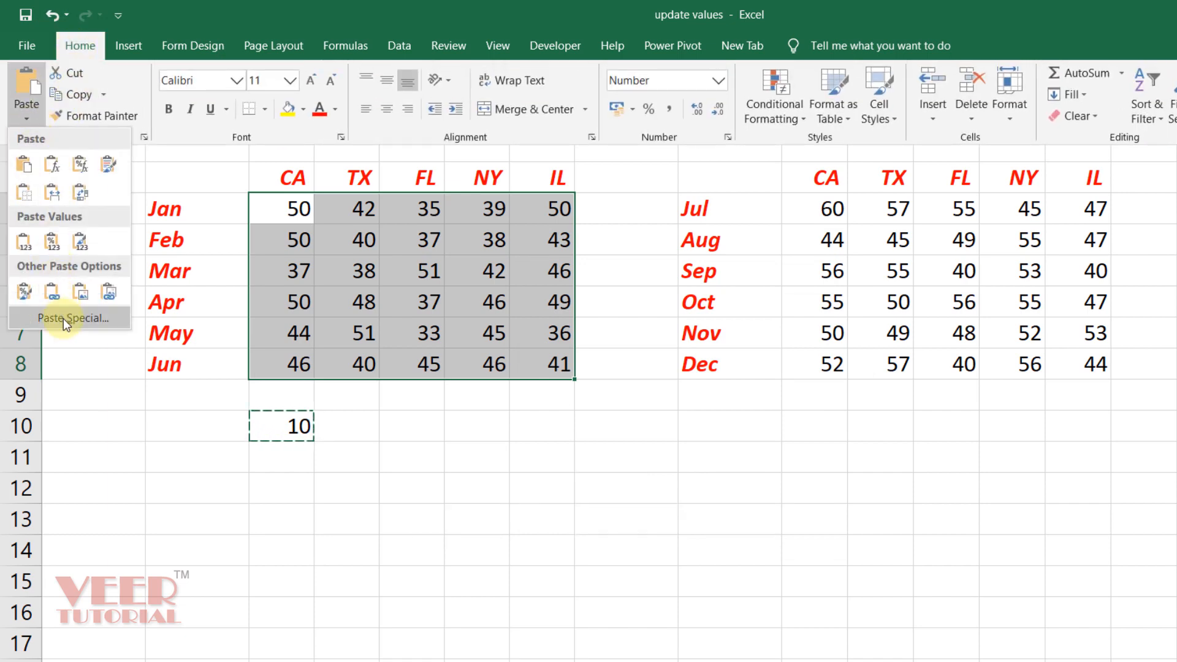
pyautogui.click(104, 325)
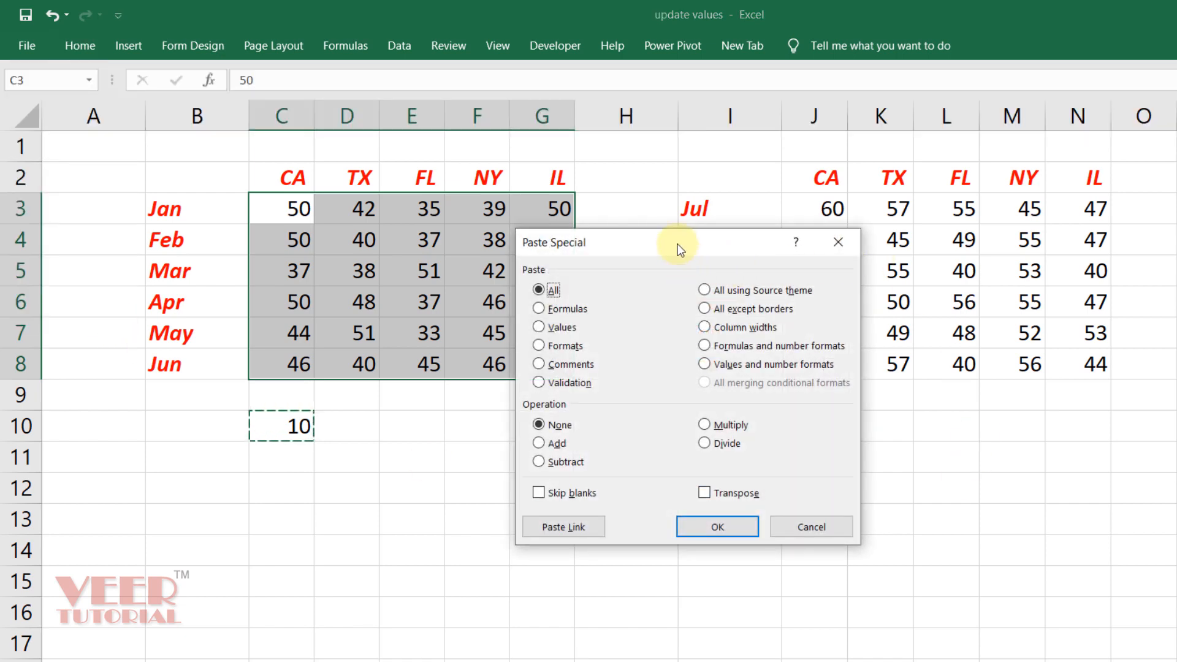
pyautogui.moveTo(679, 245); pyautogui.dragTo(776, 336)
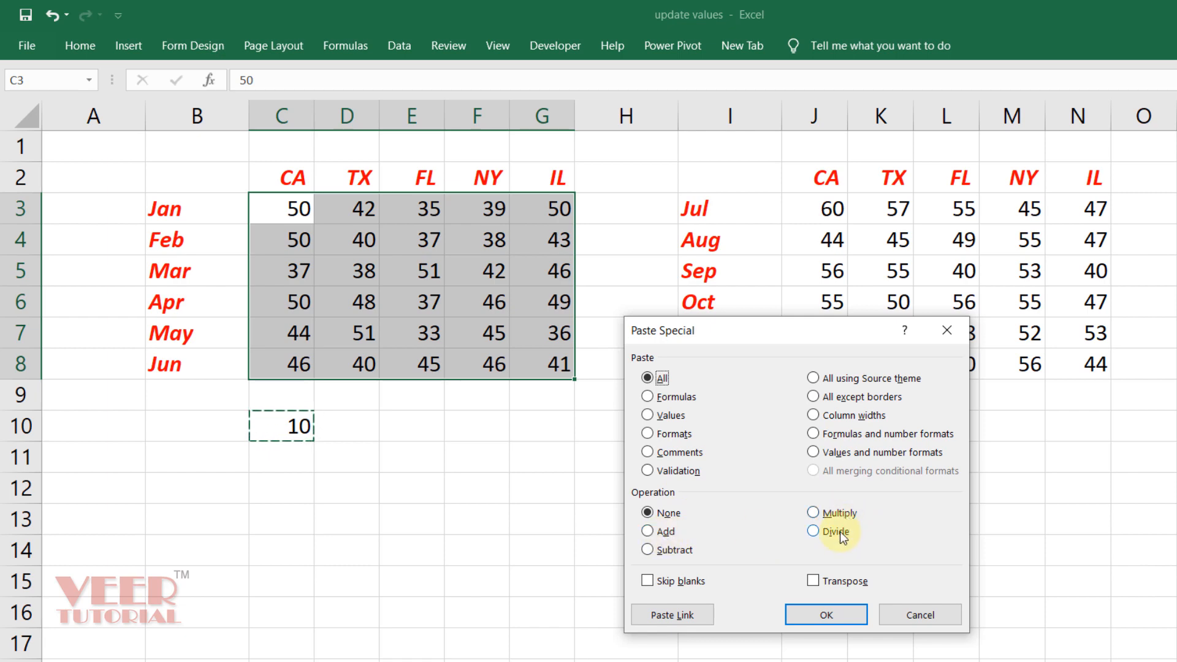
pyautogui.click(677, 534)
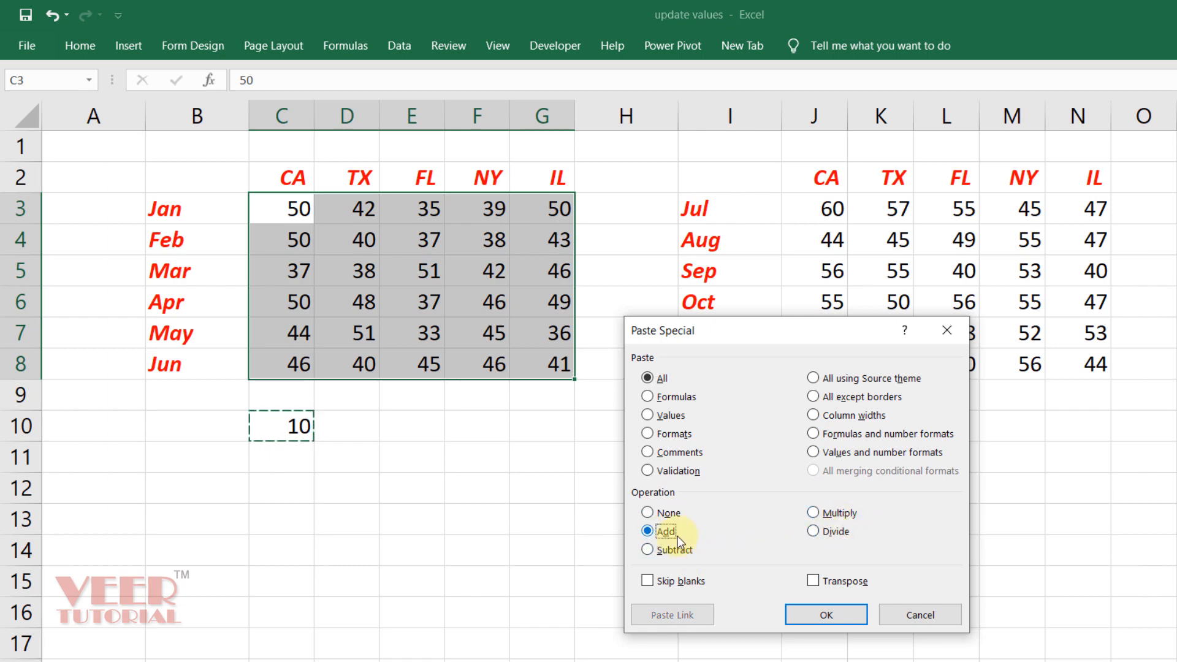
pyautogui.click(790, 618)
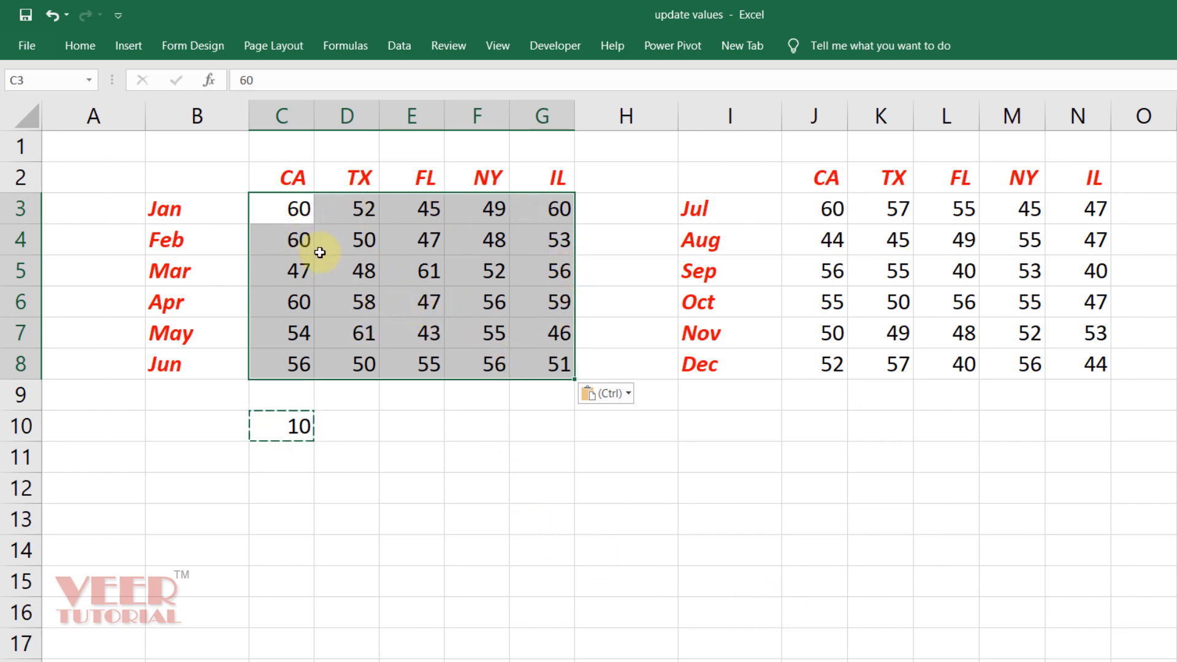
# Check the updated Jan CA and FL values and the 10 in C10
pyautogui.click(454, 486)
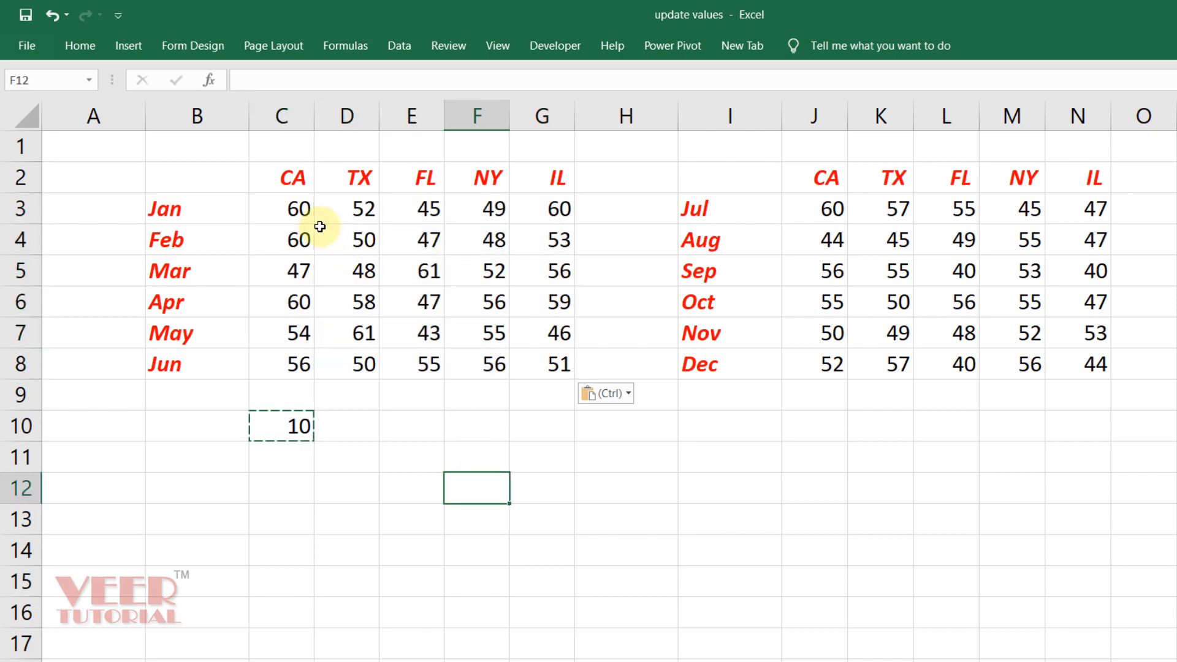
pyautogui.click(297, 213)
pyautogui.press('Right')
pyautogui.press('Right')
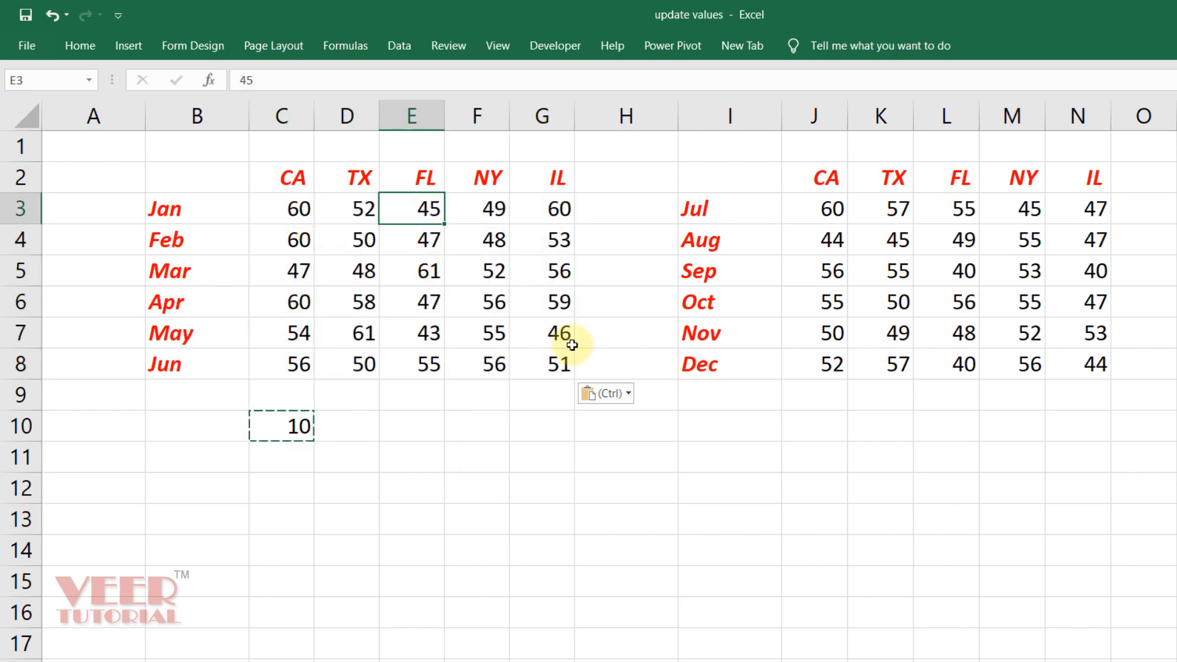
pyautogui.press('Left')
pyautogui.press('Left')
pyautogui.hotkey('ctrl', 'Down')
pyautogui.press('Down')
pyautogui.press('Down')
pyautogui.press('Up')
pyautogui.press('Up')
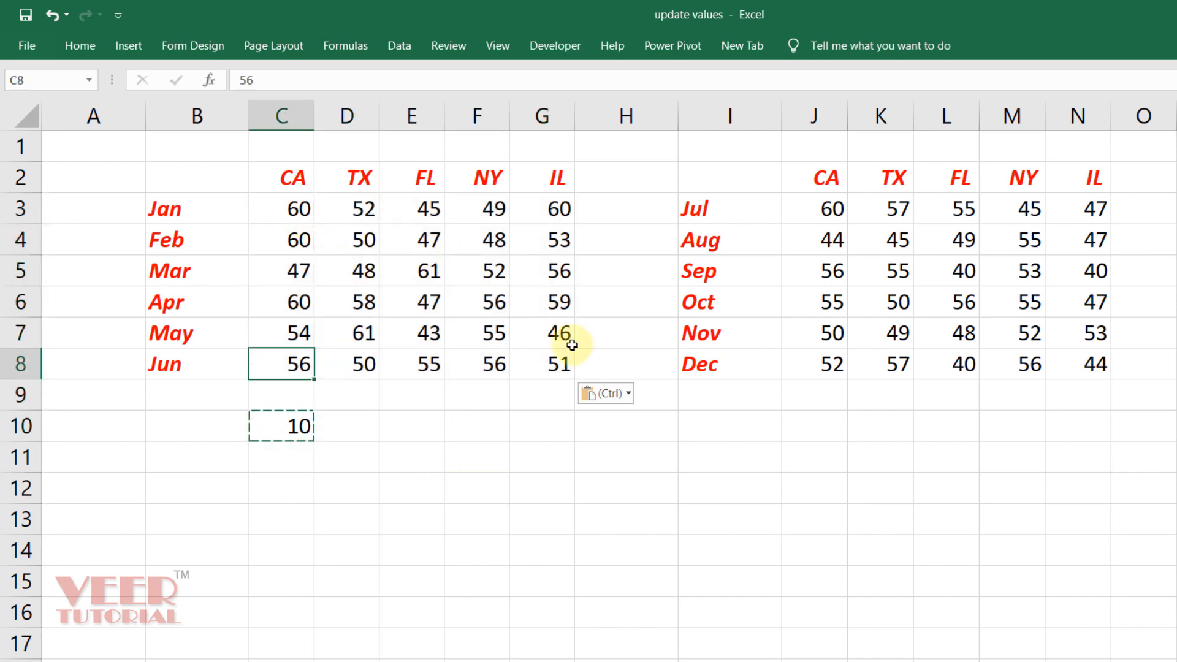
pyautogui.hotkey('ctrl', 'Up')
pyautogui.press('Down')
# Paste Special Subtract the copied 10 over C3:G8, so Jan CA returns to 50
pyautogui.hotkey('ctrl', 'shift', 'Right')
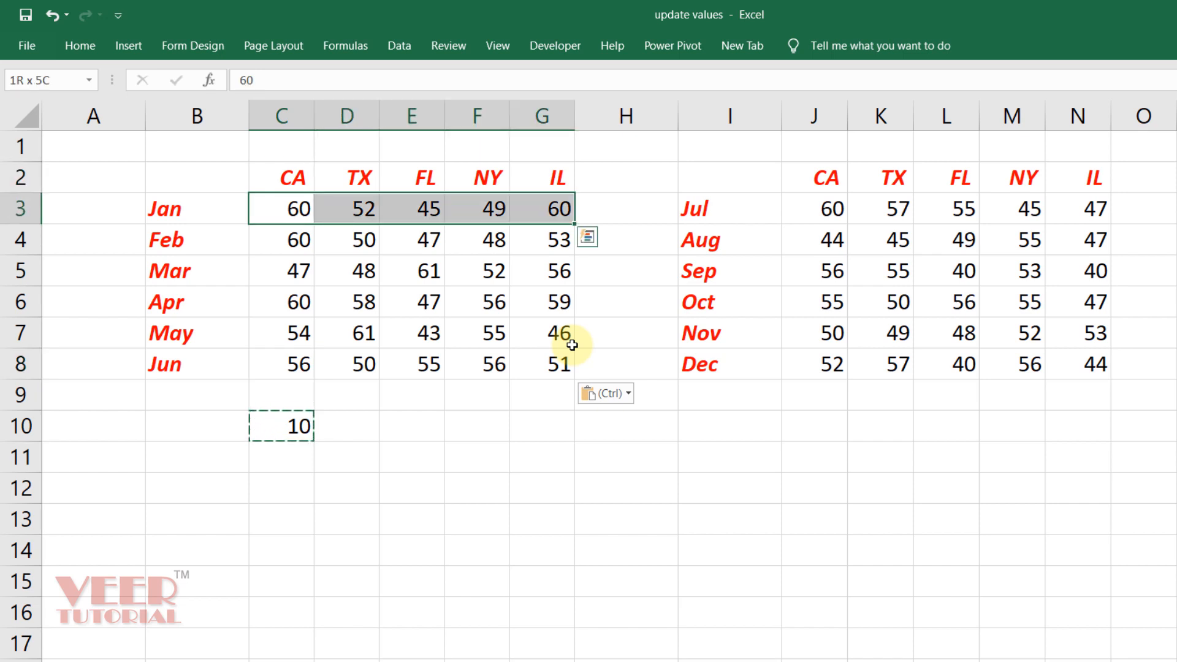
pyautogui.hotkey('ctrl', 'shift', 'Down')
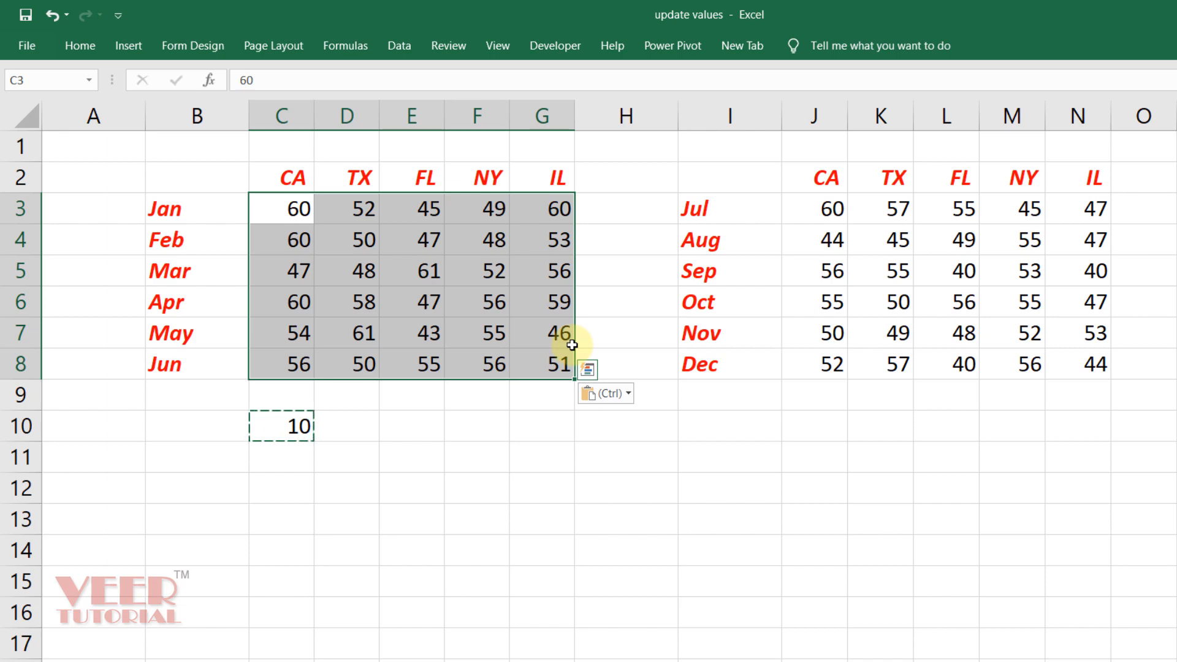
pyautogui.hotkey('ctrl', 'alt', 'v')
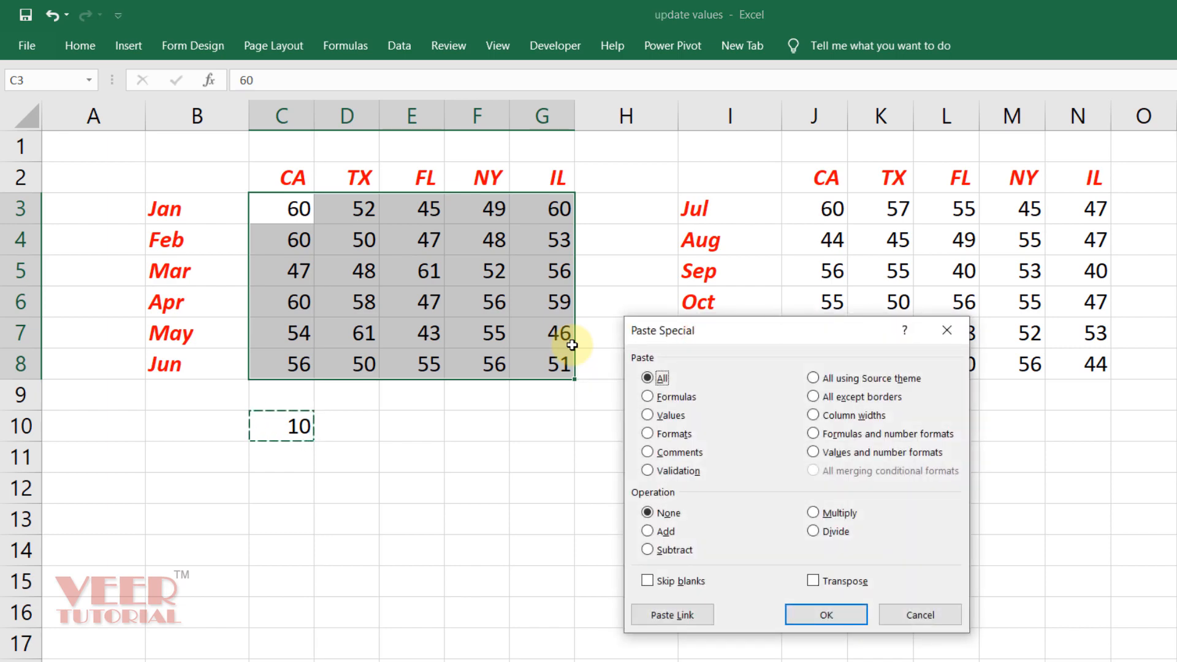
pyautogui.hotkey('alt', 's')
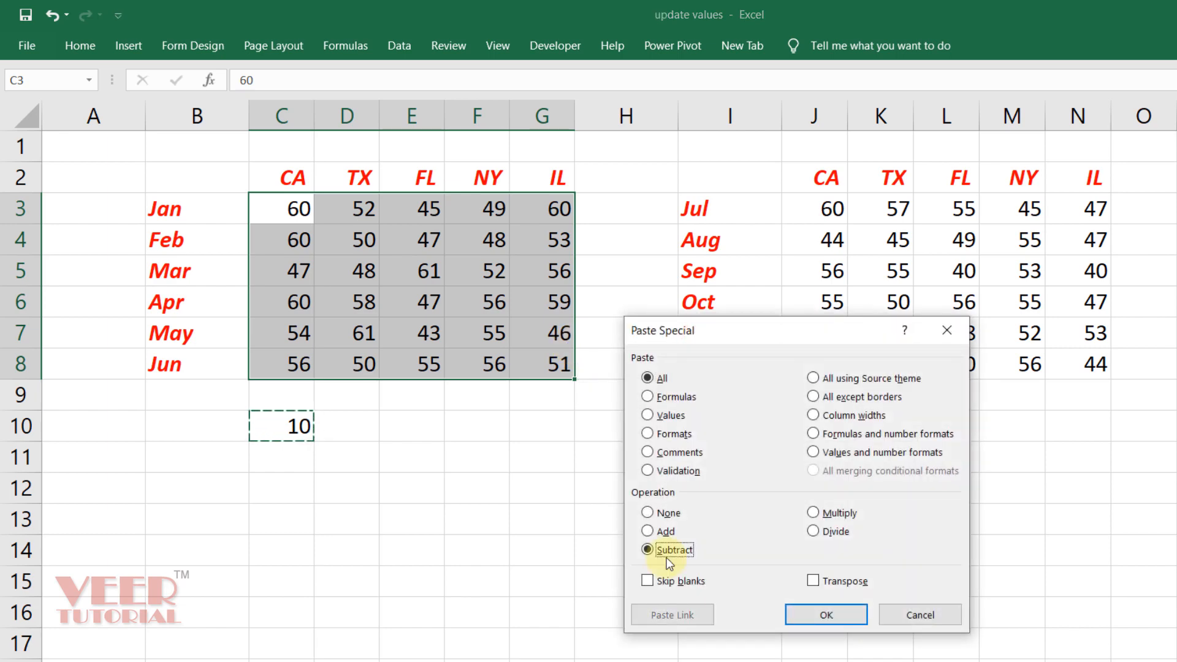
pyautogui.click(814, 615)
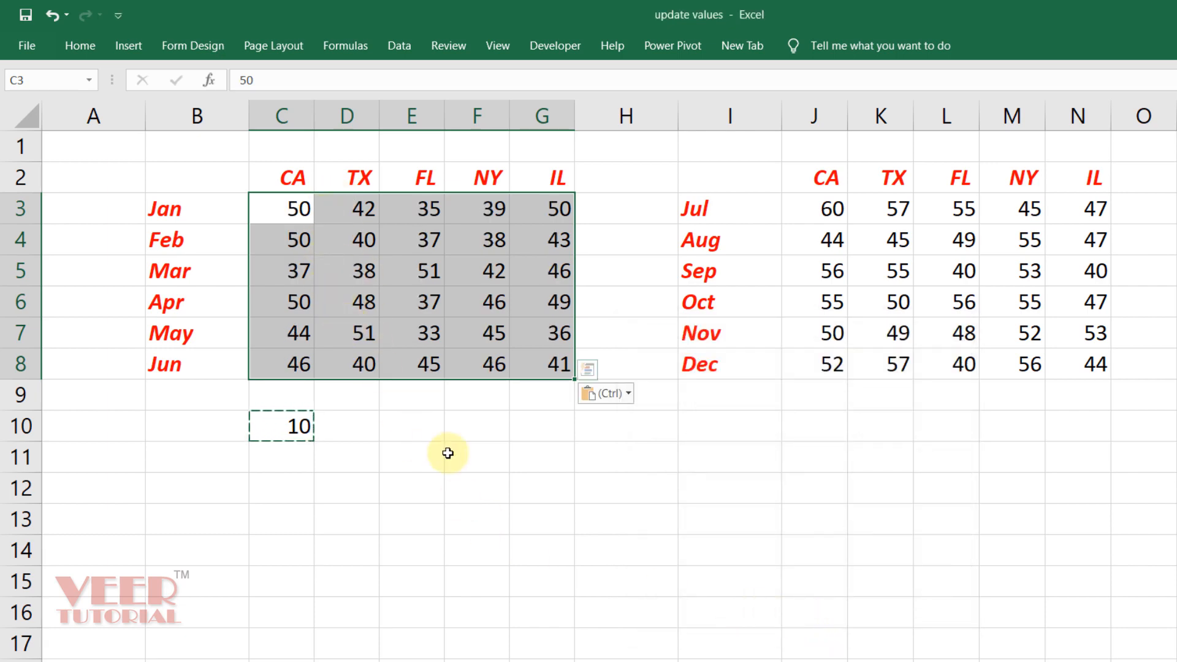
pyautogui.click(743, 422)
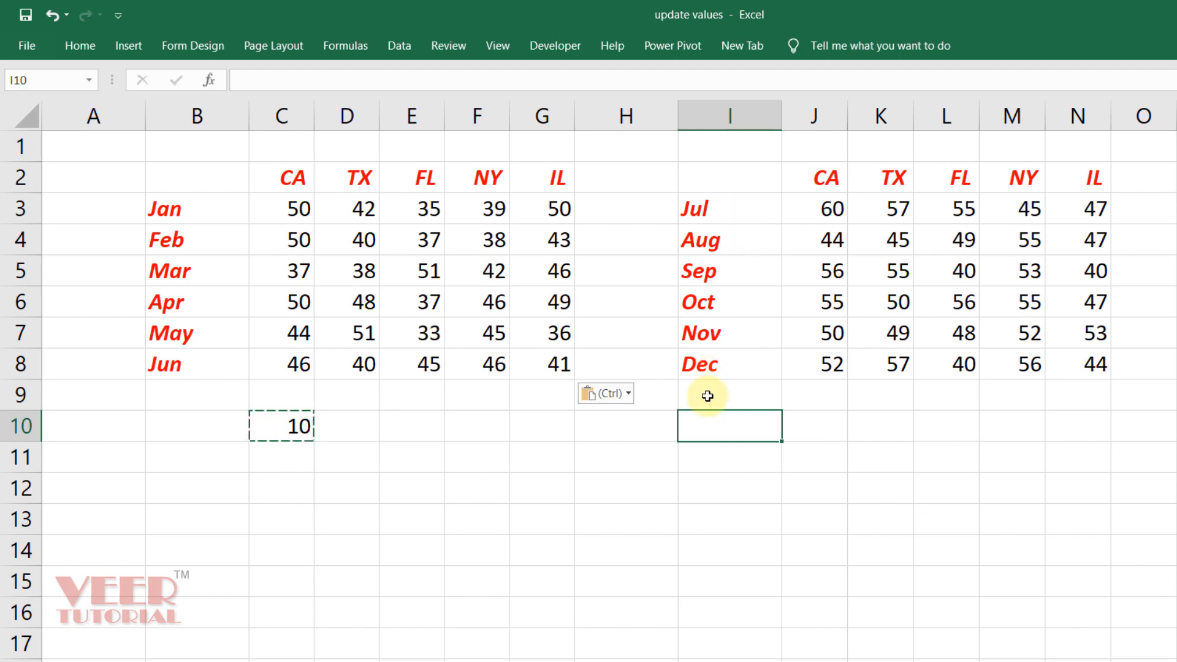
pyautogui.click(829, 425)
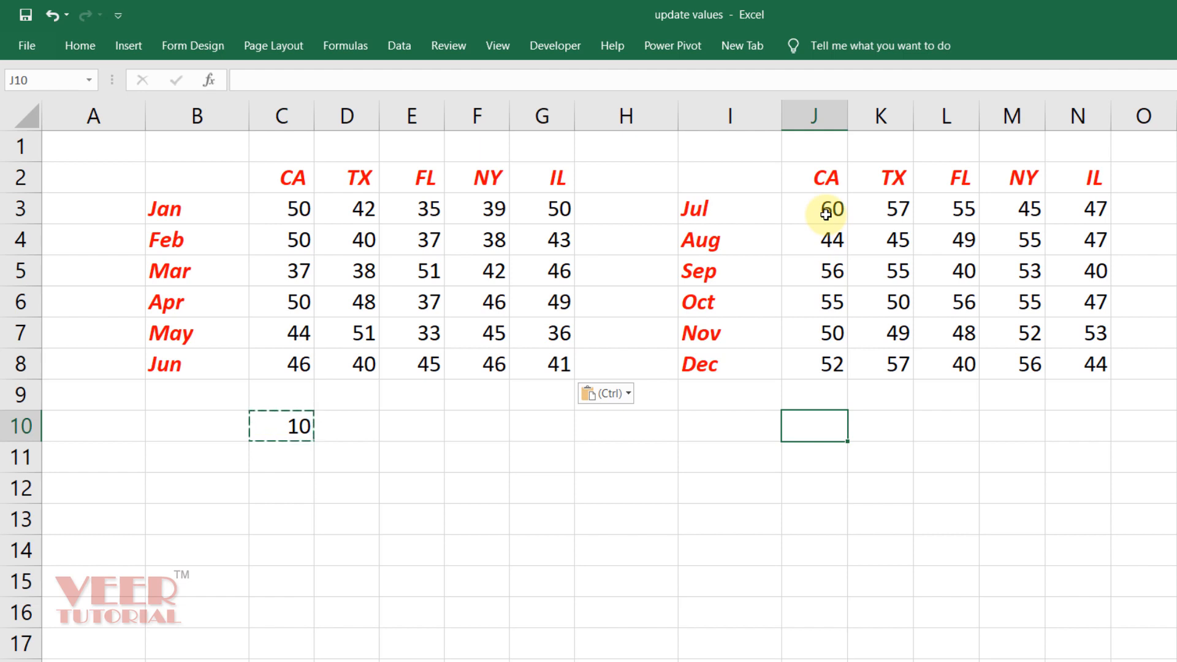
pyautogui.click(926, 273)
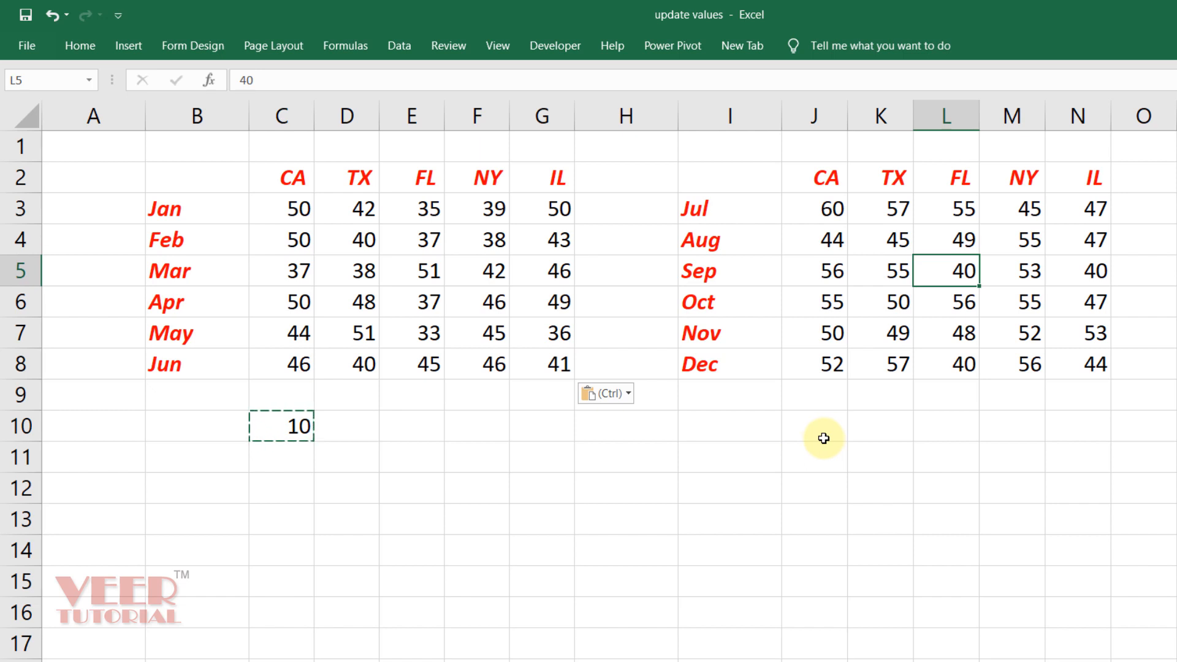
pyautogui.click(823, 438)
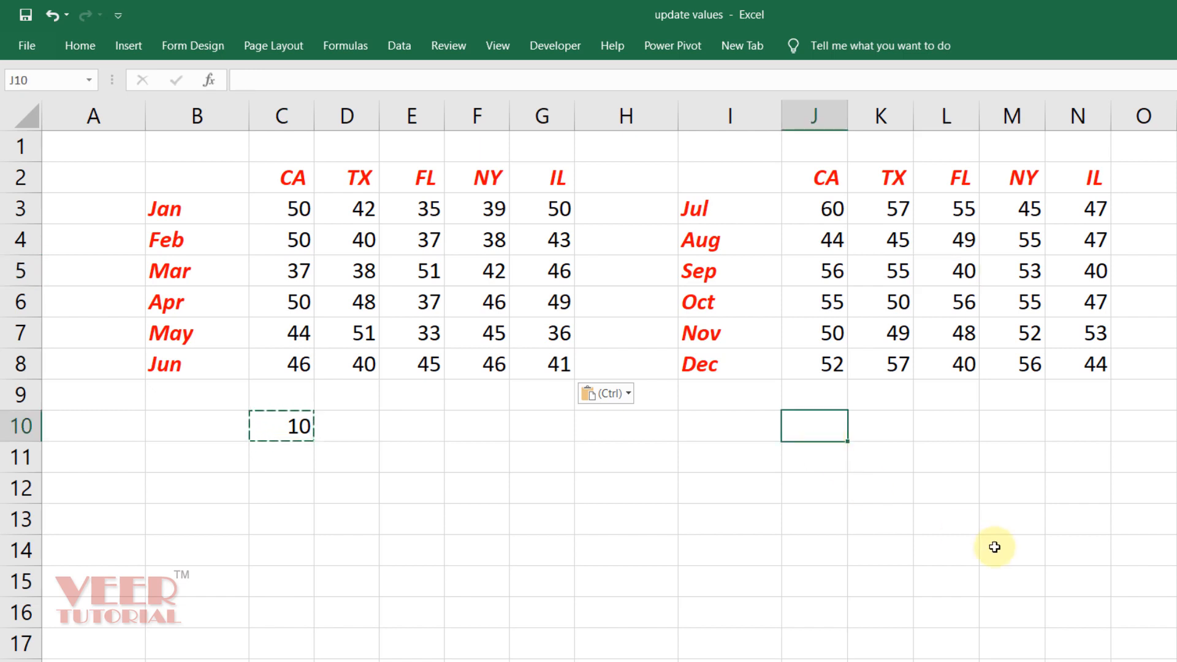
# Enter 1.1 in J10, format it with two decimals as 1.10, and copy it
pyautogui.write('1.1')
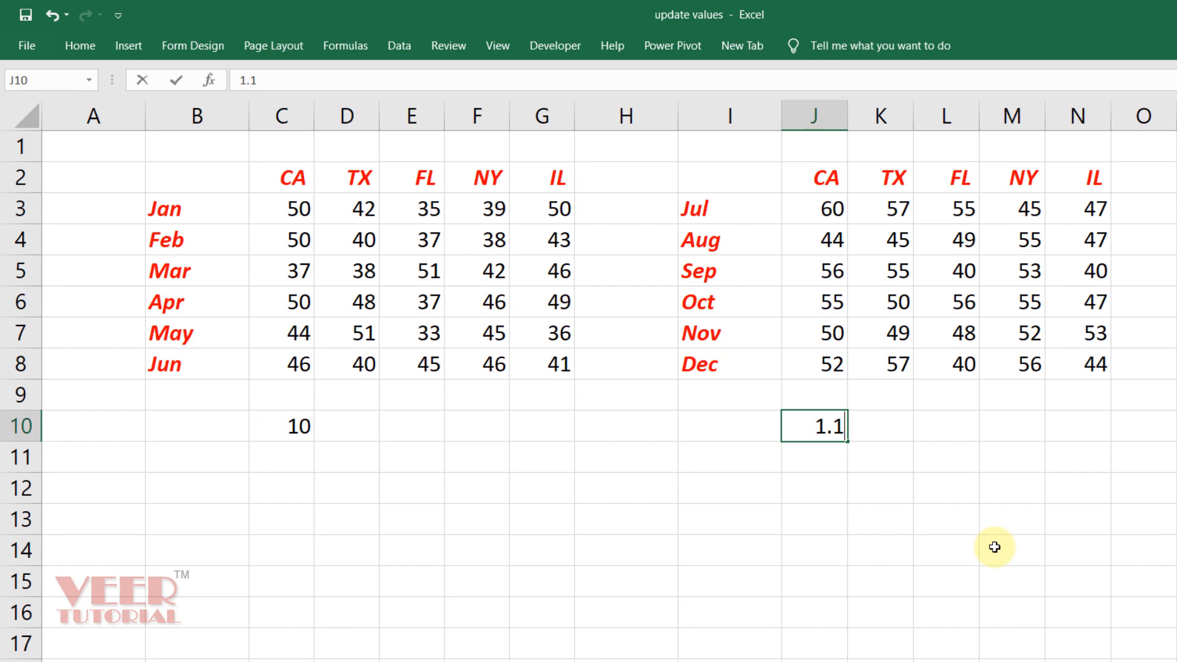
pyautogui.press('Return')
pyautogui.press('Up')
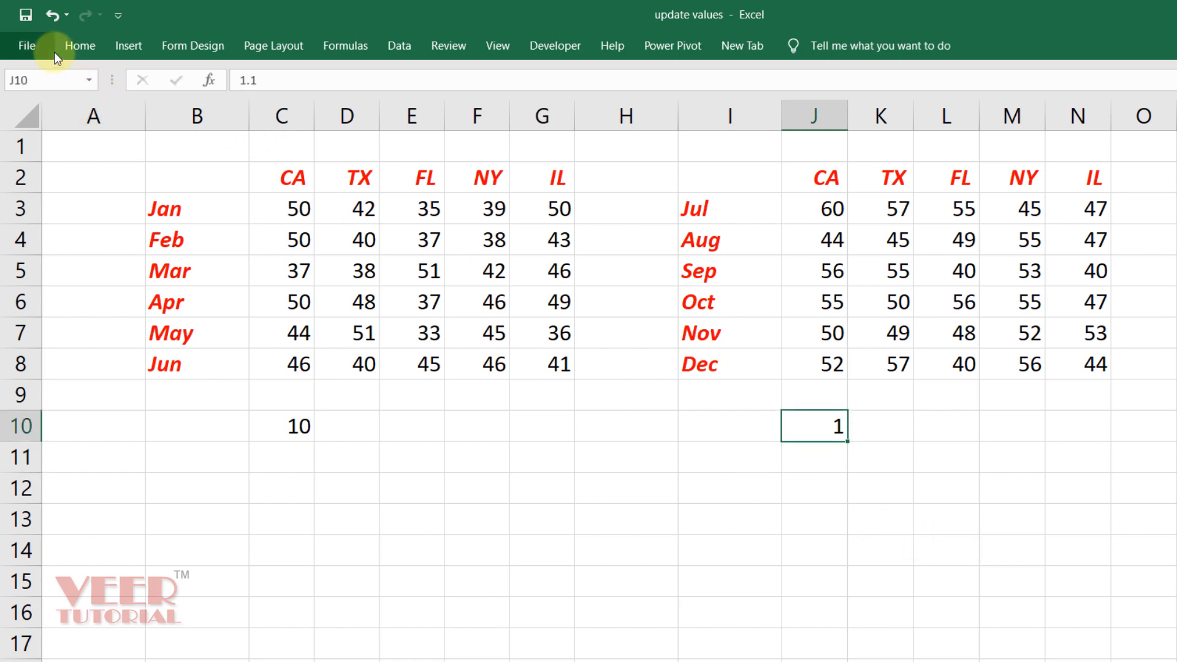
pyautogui.click(81, 45)
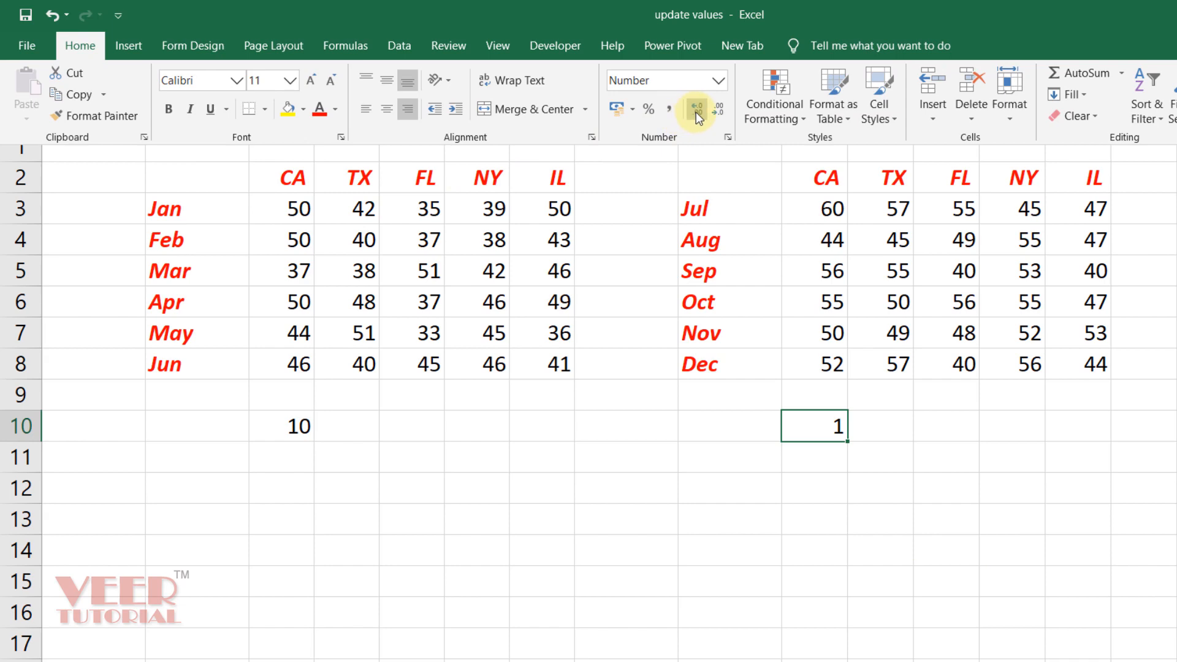
pyautogui.click(696, 111)
pyautogui.click(696, 112)
pyautogui.click(811, 454)
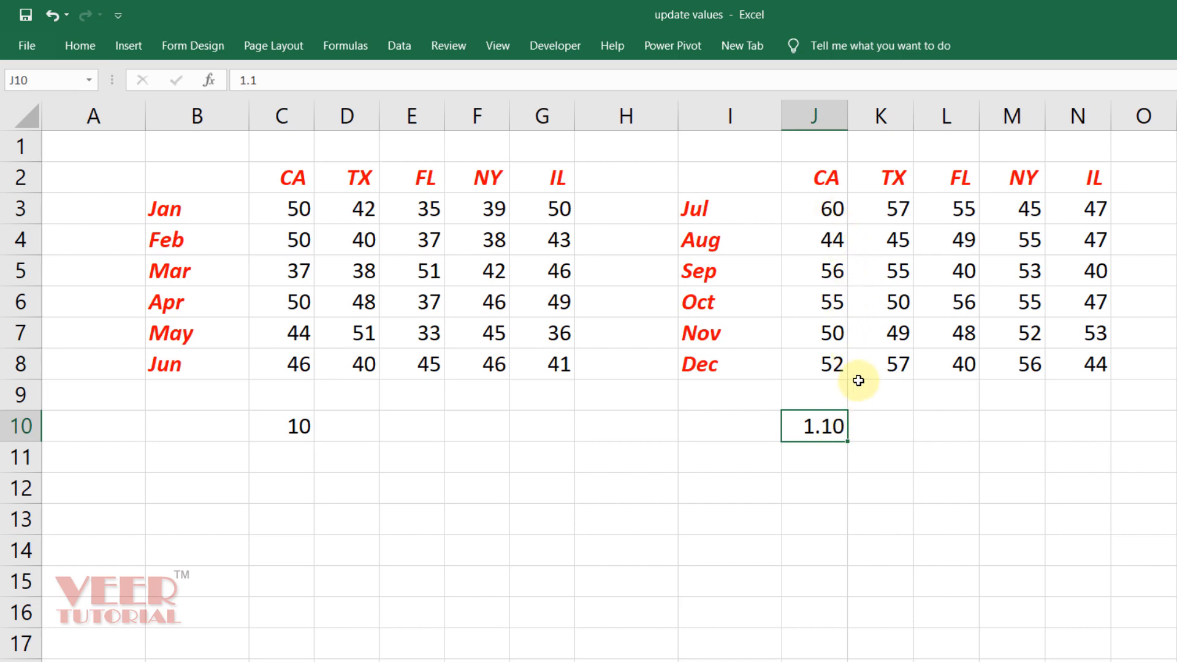
pyautogui.hotkey('ctrl', 'c')
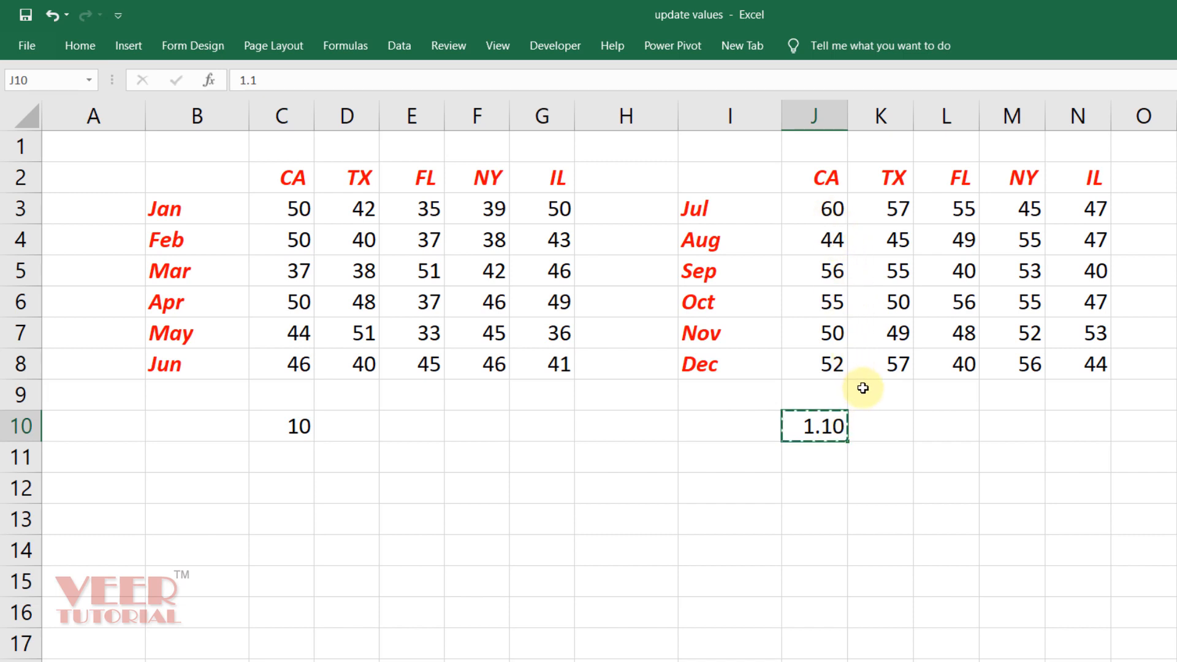
# Paste Special Multiply the copied 1.1 over J3:N8, making Jul CA 66.00
pyautogui.moveTo(827, 211); pyautogui.dragTo(1062, 371)
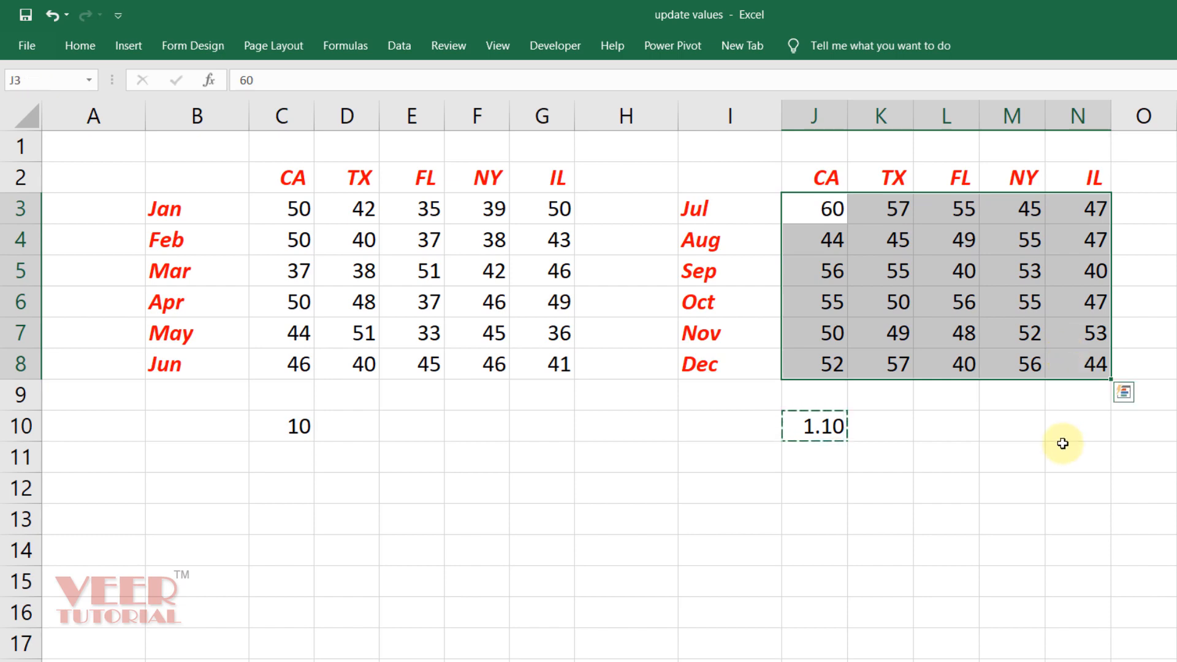
pyautogui.hotkey('ctrl', 'alt', 'v')
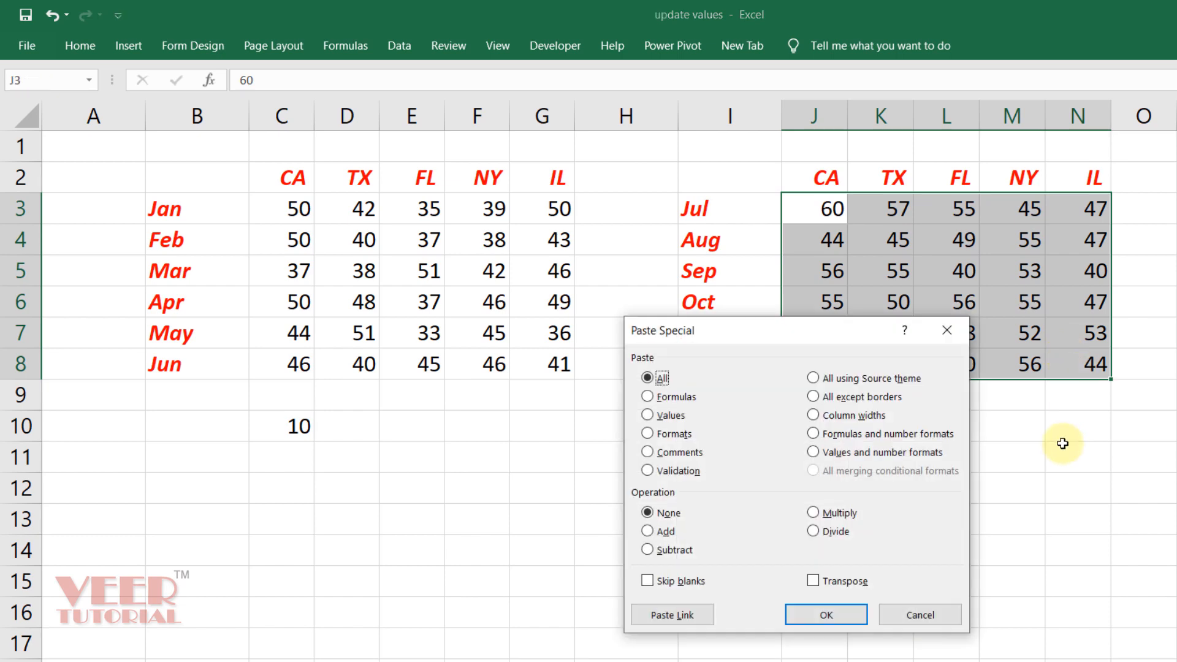
pyautogui.click(821, 512)
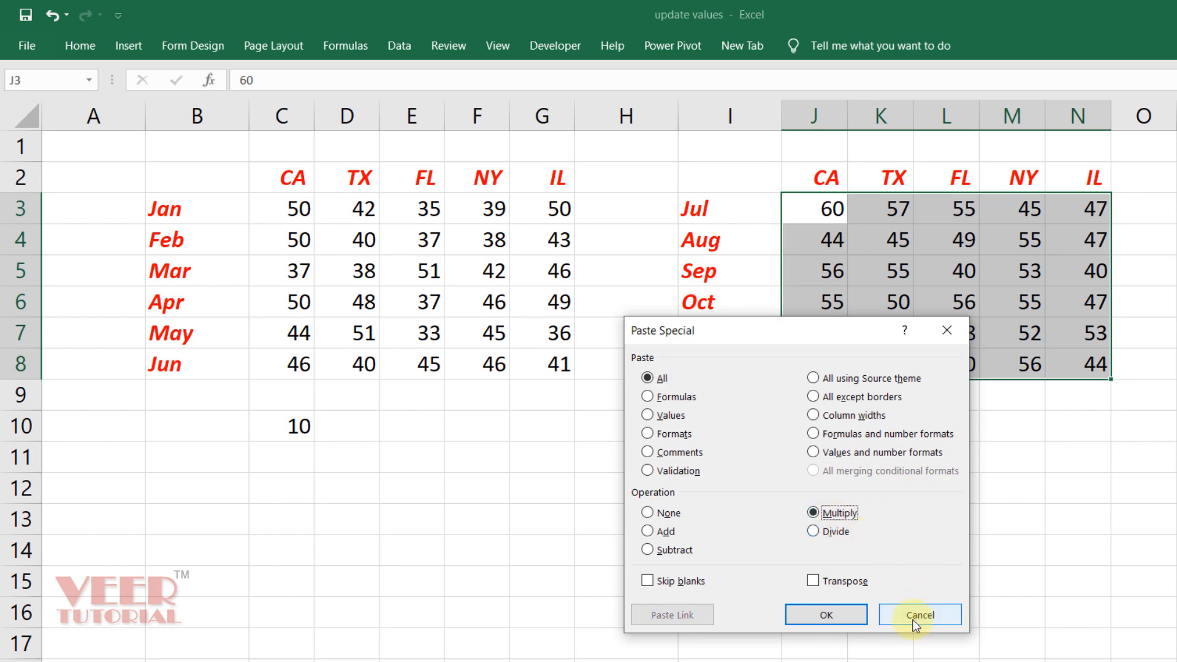
pyautogui.click(851, 614)
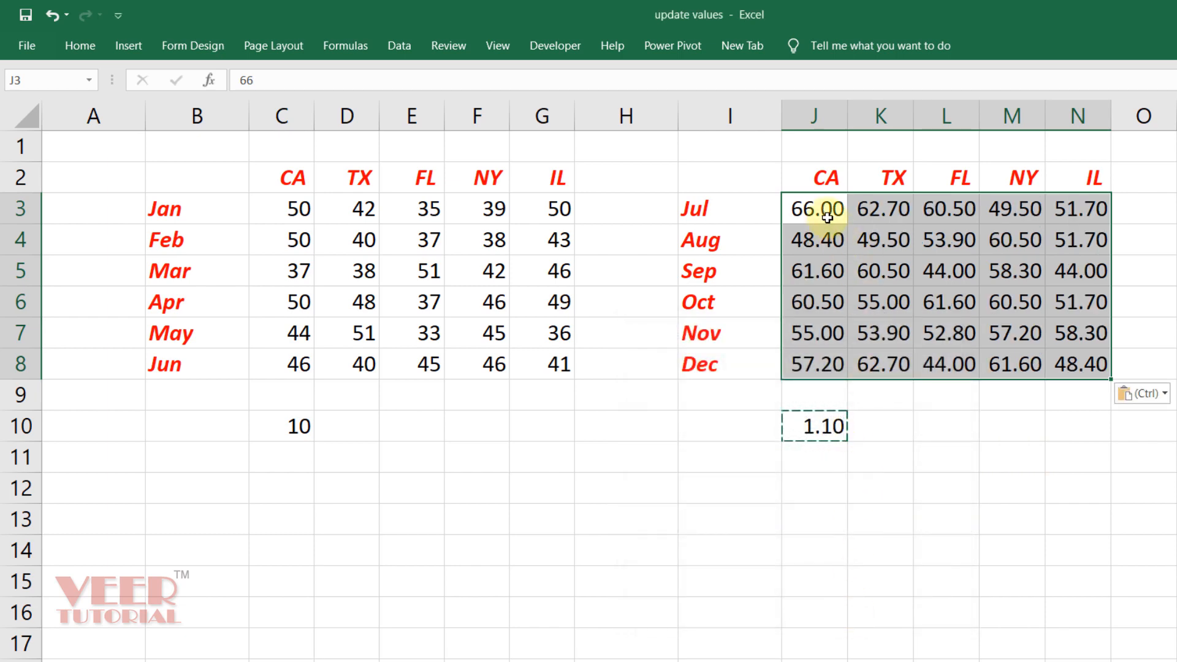
pyautogui.click(813, 217)
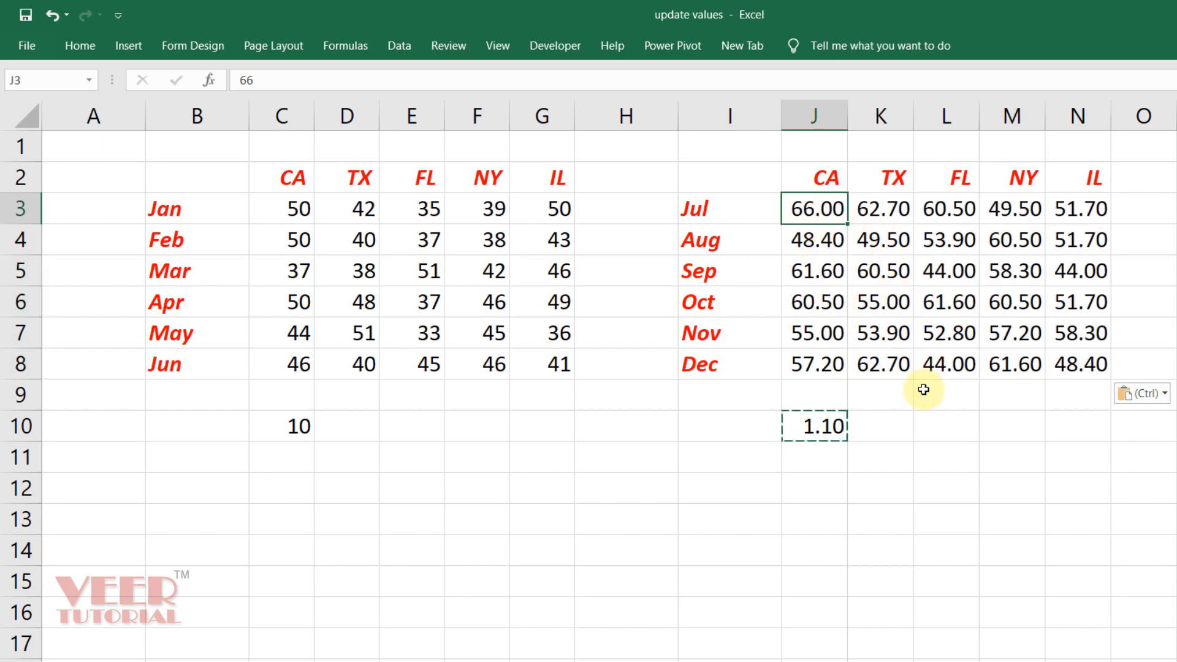
# Inspect the multiplied results in J3 and J7
pyautogui.hotkey('ctrl', 'Down')
pyautogui.hotkey('ctrl', 'Down')
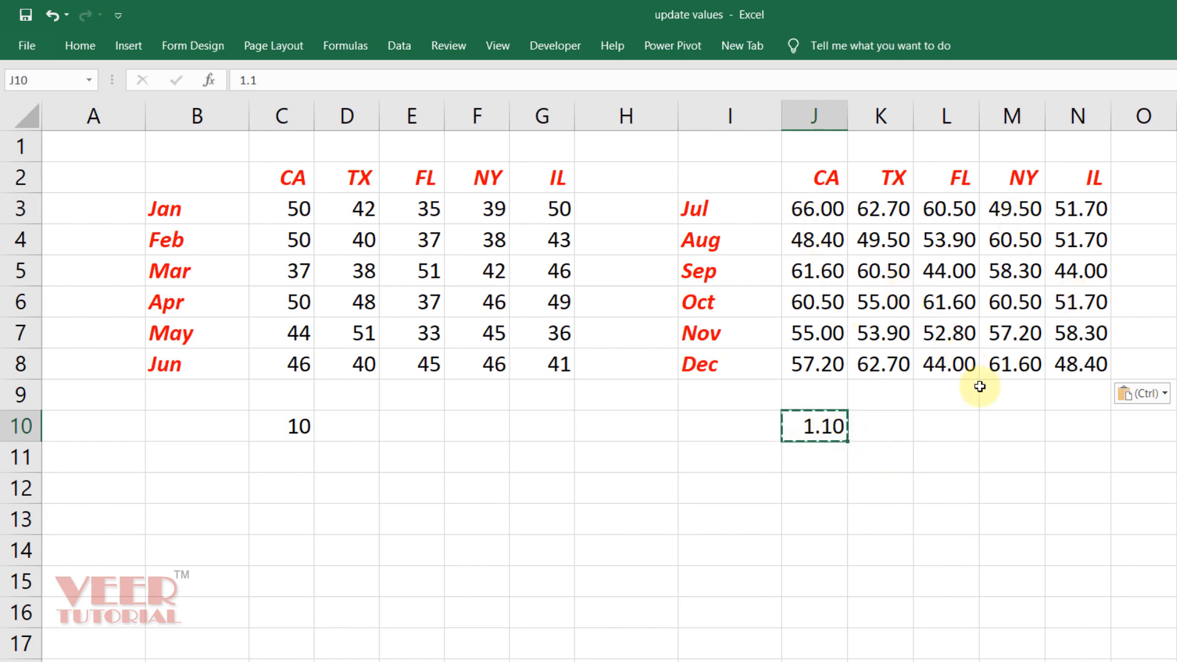
pyautogui.click(973, 483)
pyautogui.click(826, 210)
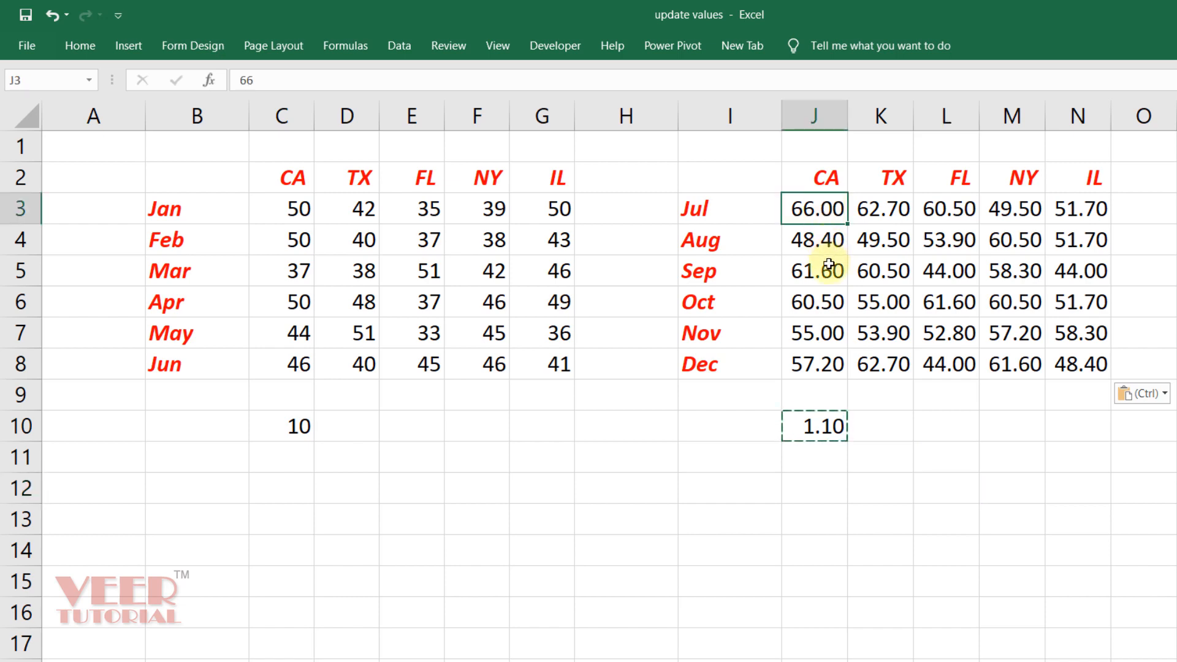
pyautogui.click(822, 328)
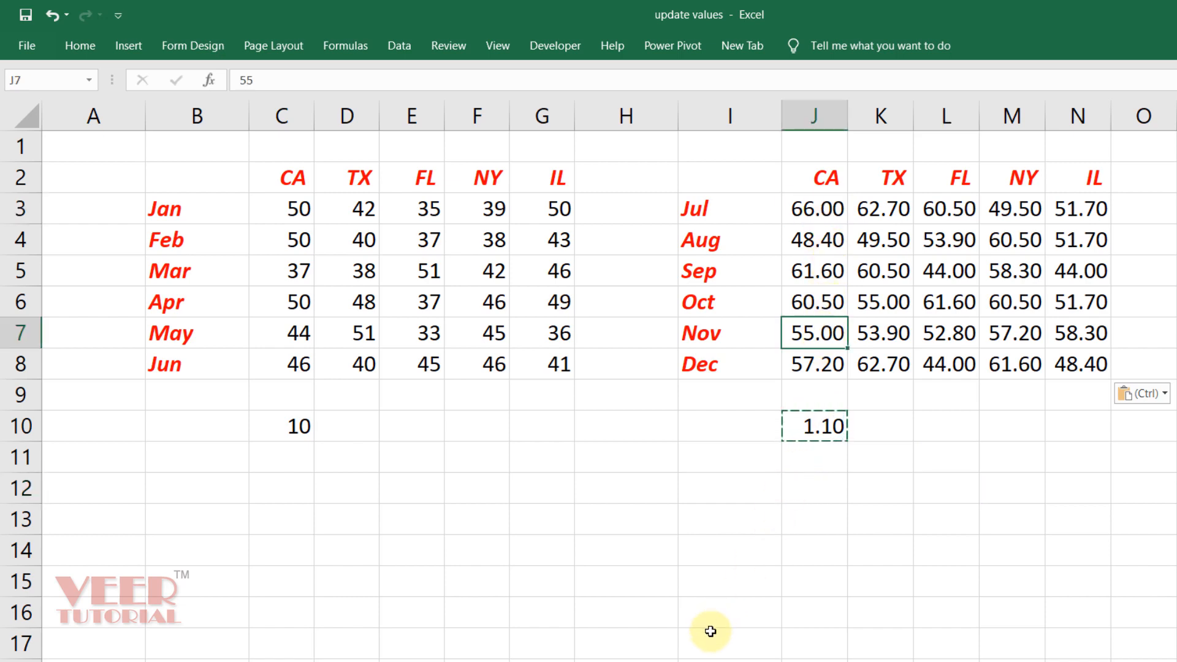
pyautogui.click(865, 566)
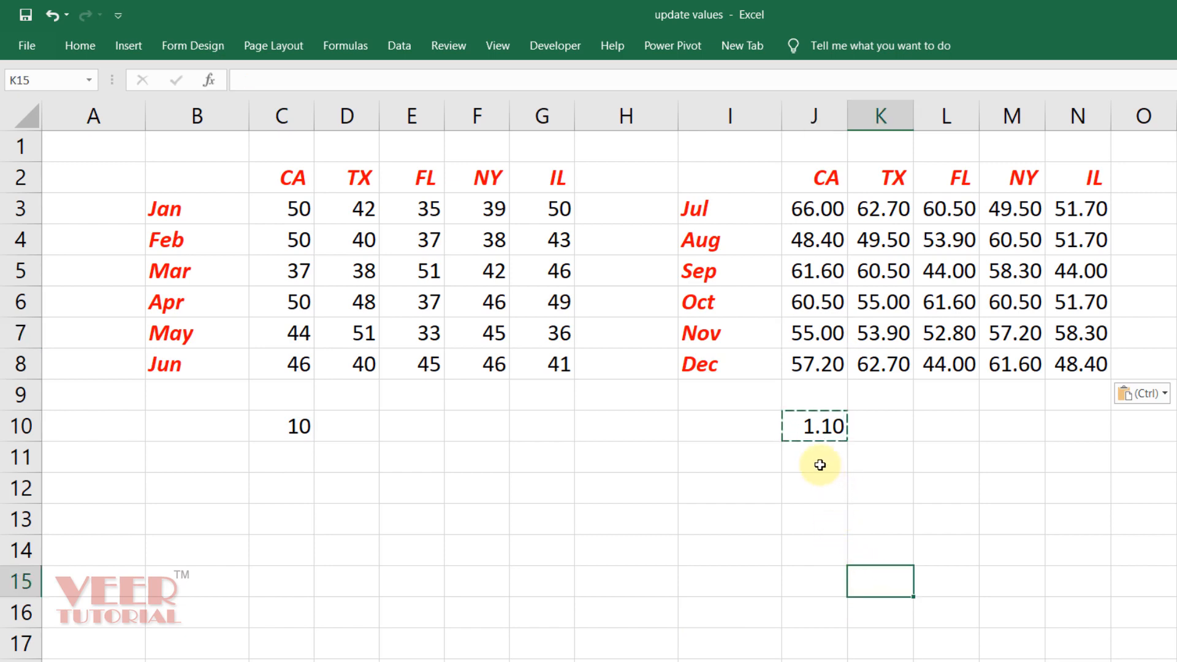
# Cancel the pending copy of 1.1 and delete it from J10
pyautogui.click(820, 491)
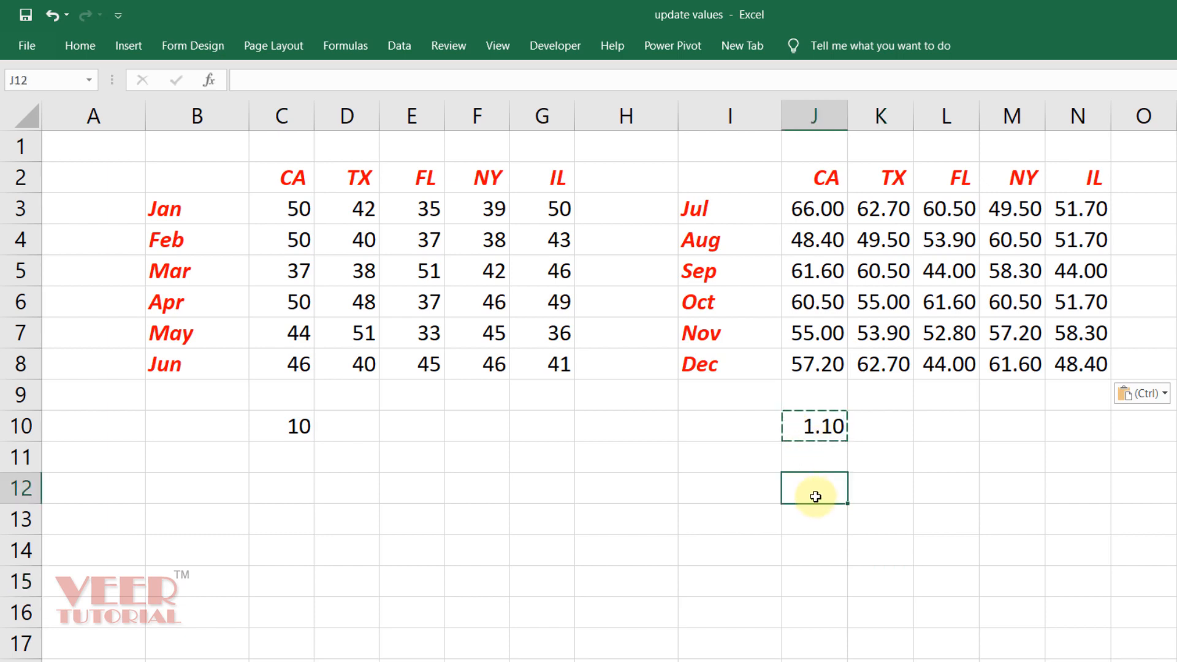
pyautogui.press('Escape')
pyautogui.click(816, 439)
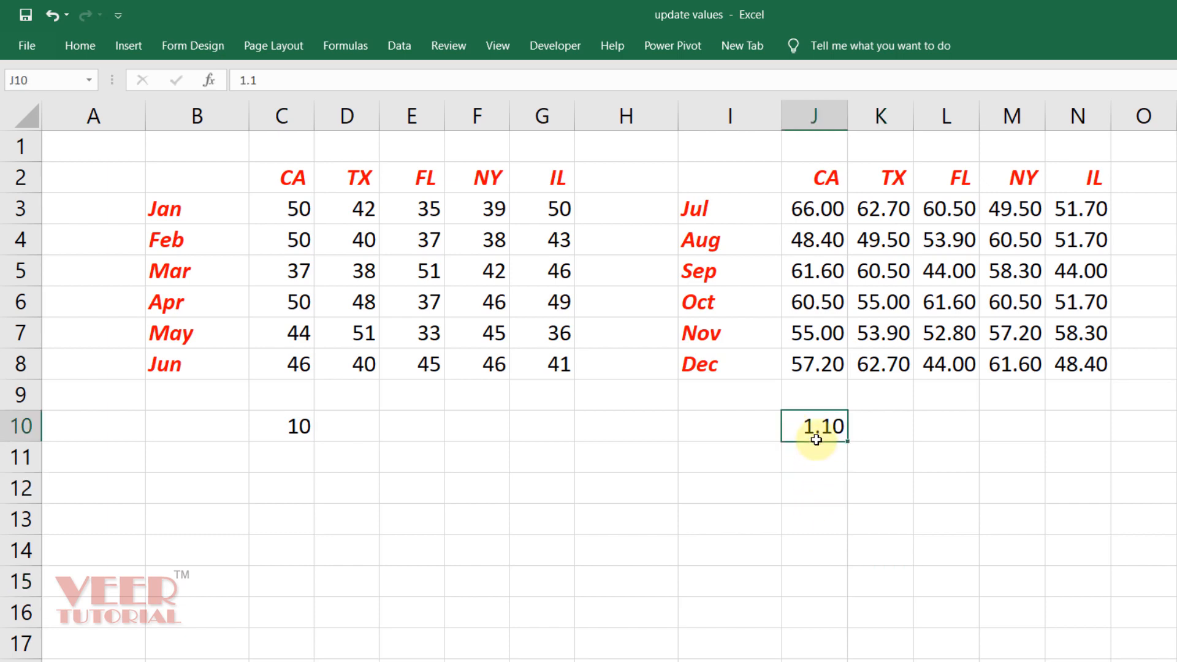
pyautogui.press('Delete')
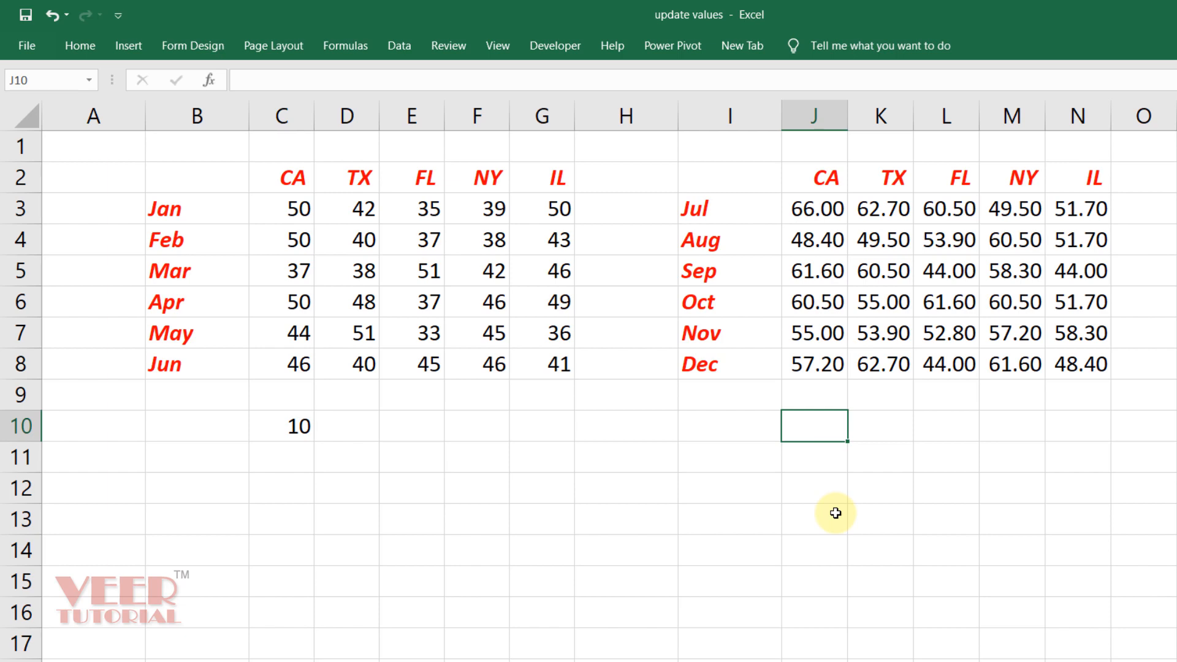
# Copy the 10 from C10 and Paste Special Divide it over J3:N8, making Jul CA 6.6
pyautogui.click(302, 431)
pyautogui.hotkey('ctrl', 'c')
pyautogui.moveTo(815, 209); pyautogui.dragTo(1094, 360)
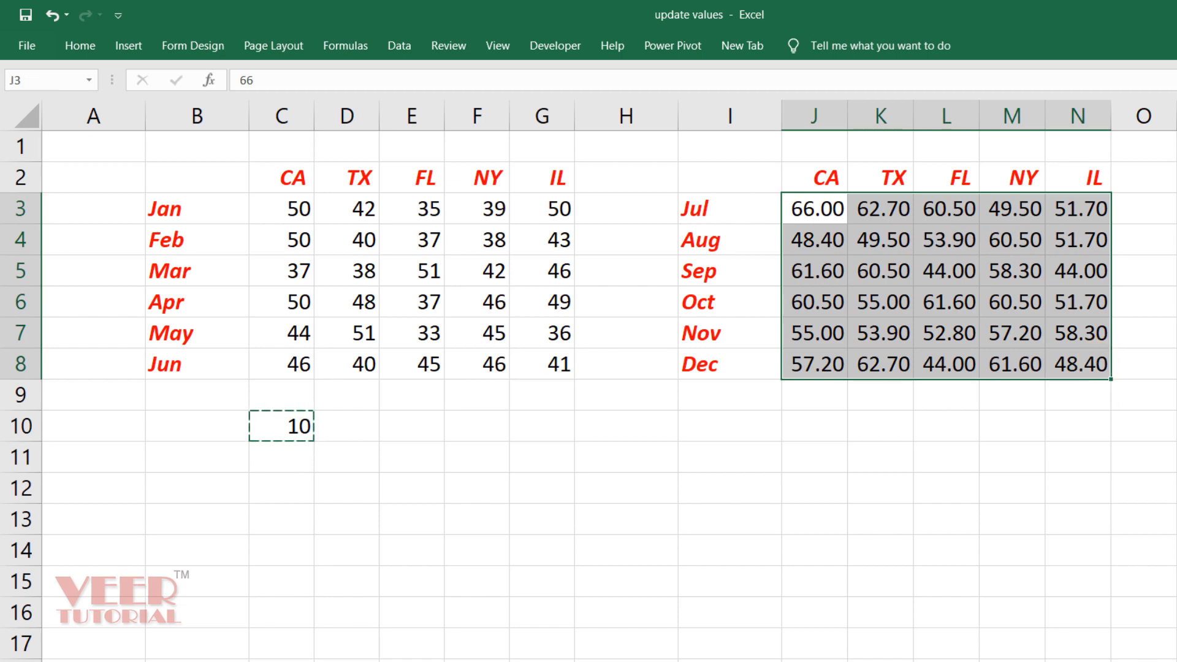
pyautogui.hotkey('ctrl', 'alt', 'v')
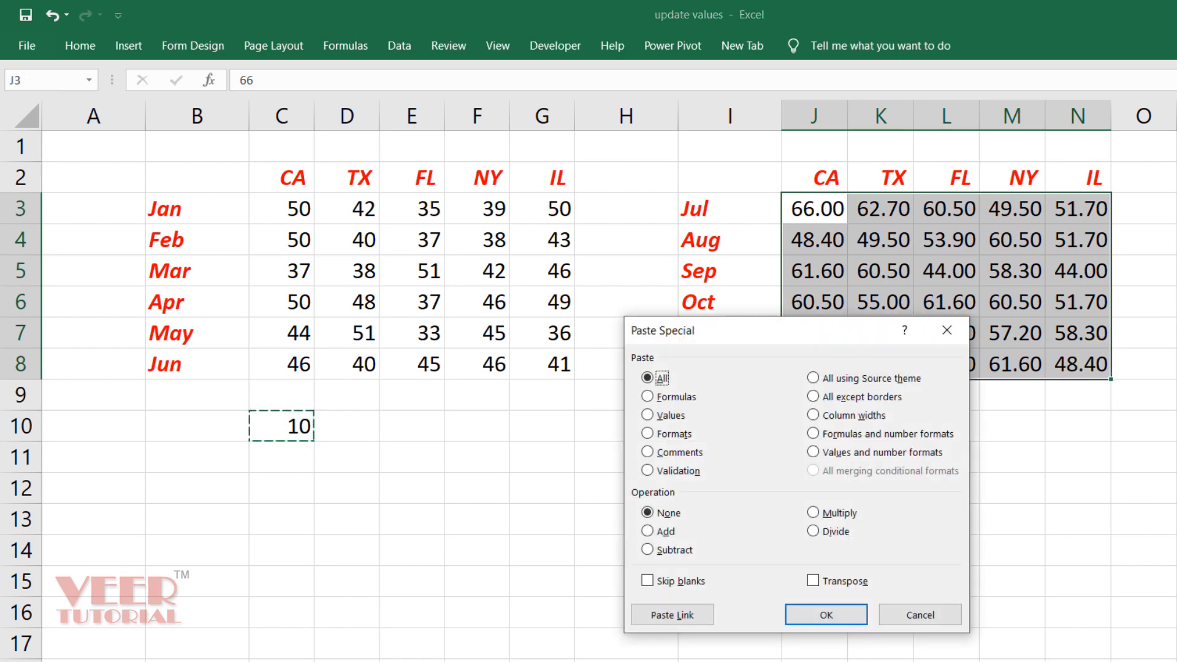
pyautogui.click(824, 532)
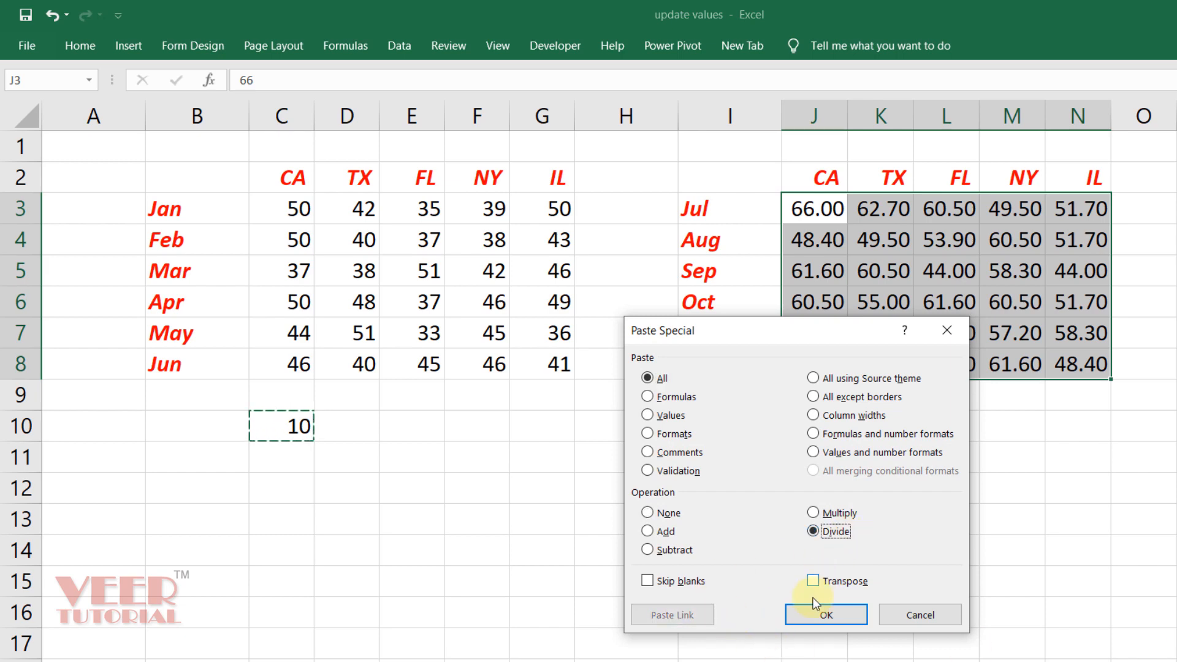
pyautogui.click(818, 615)
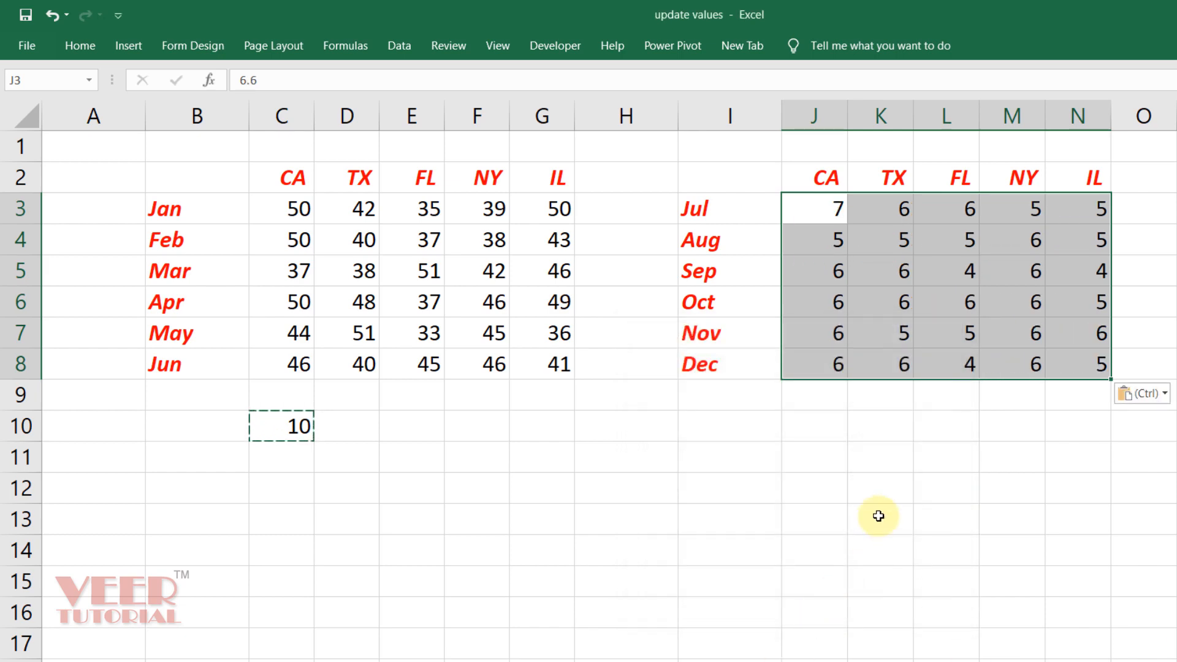
pyautogui.click(880, 518)
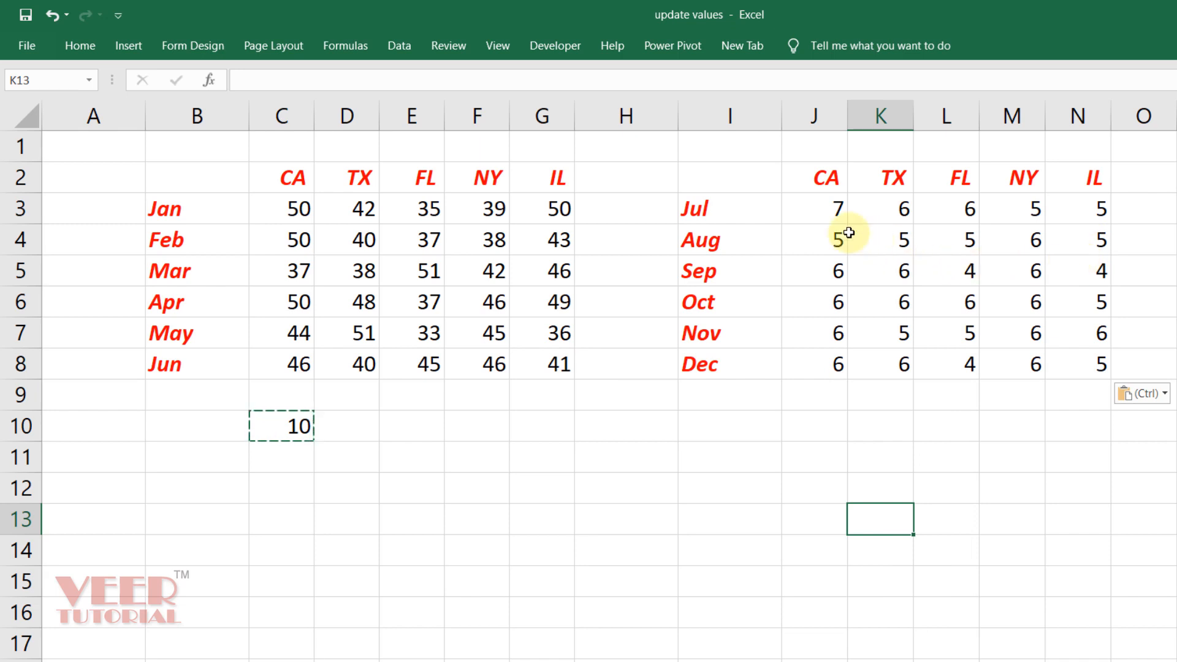